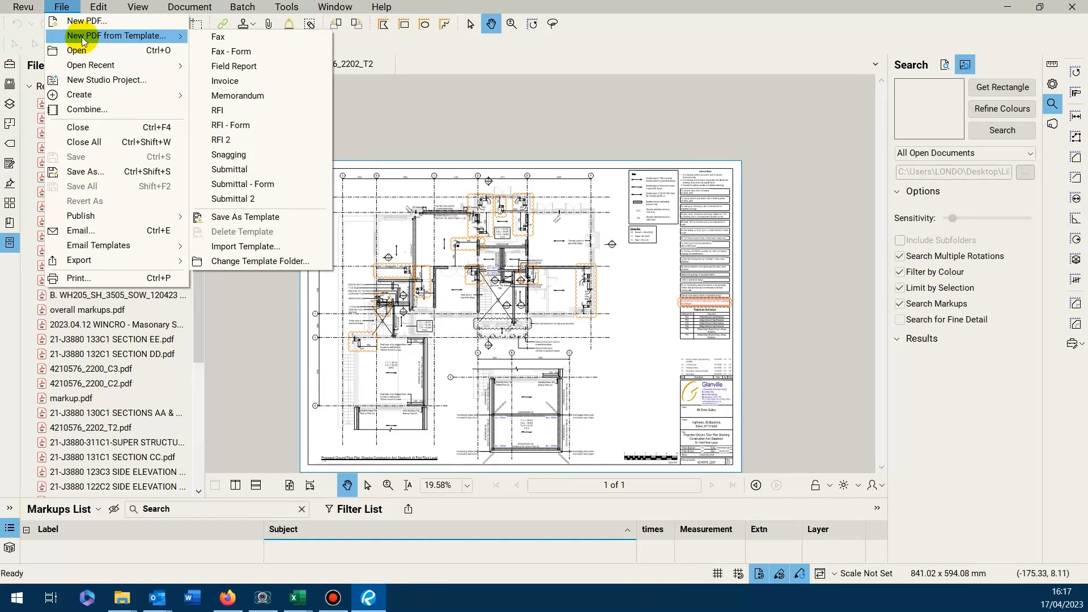
# Step: Combine the two open drawings, 4210576_2201_C3 and 4210576_2202_T2, into one PDF and close the other open documents
pyautogui.click(87, 109)
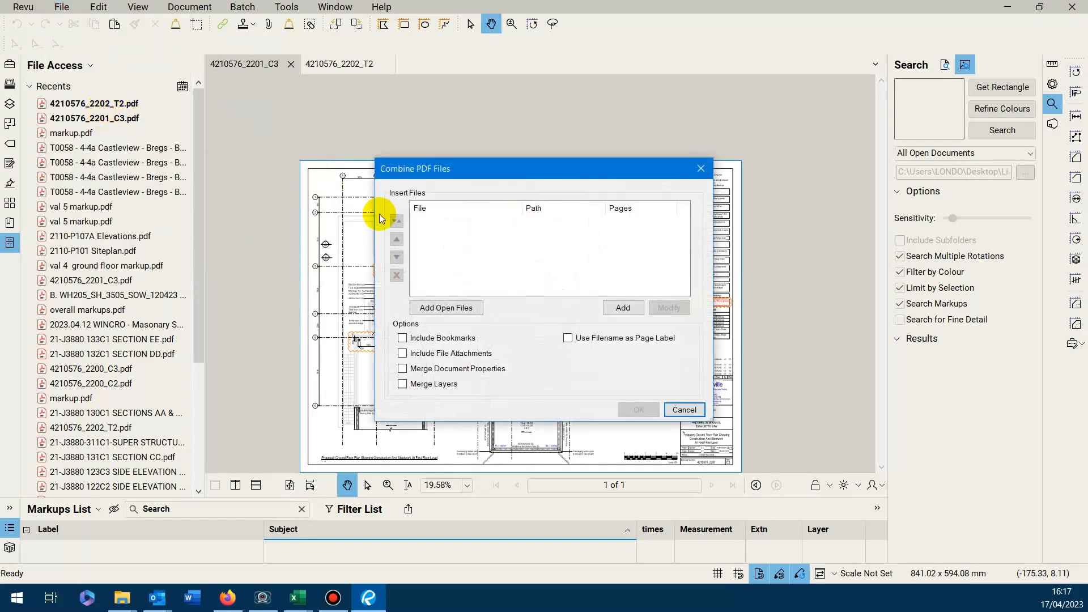
pyautogui.click(448, 308)
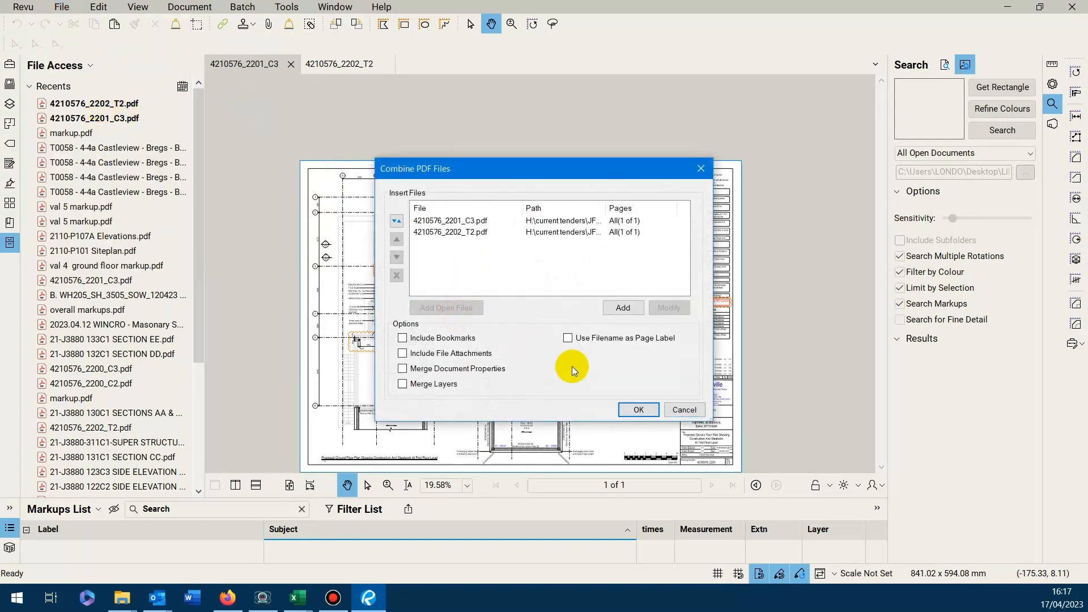
pyautogui.click(635, 410)
pyautogui.rightClick(421, 64)
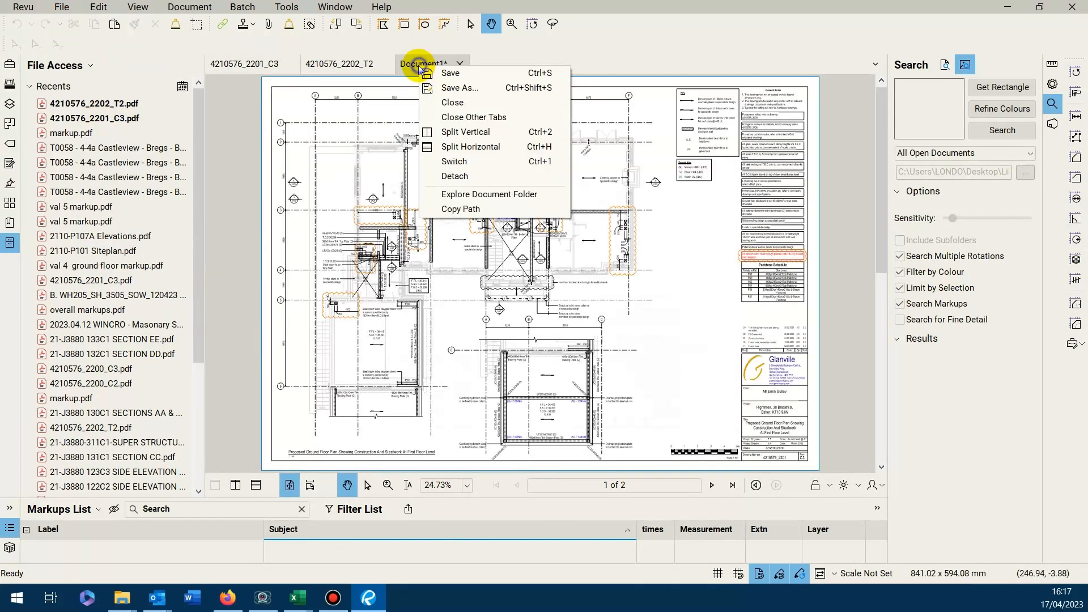
pyautogui.click(477, 118)
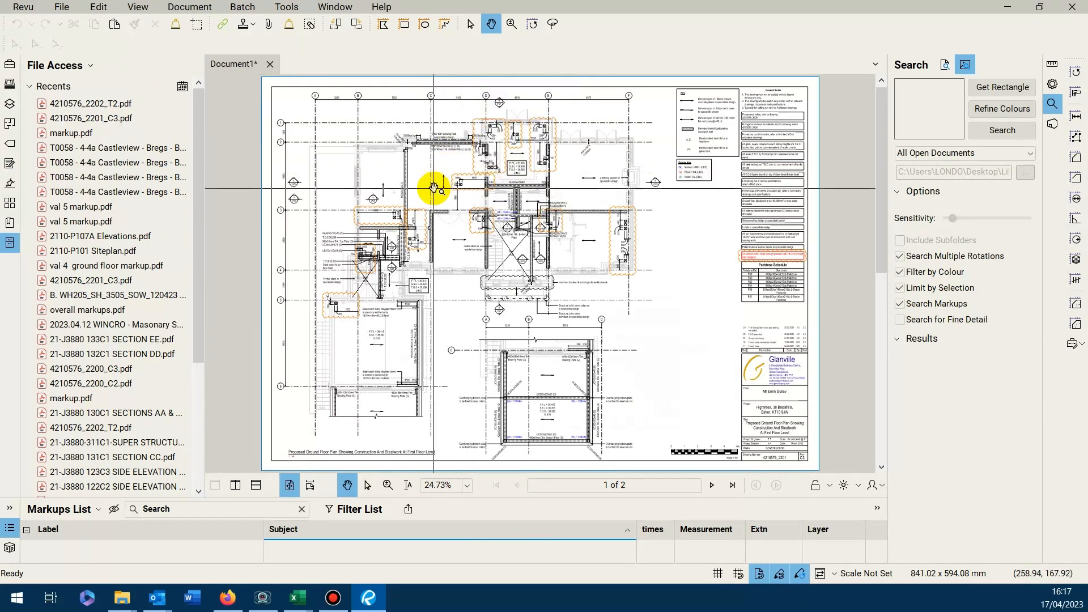
pyautogui.scroll(-1, 581, 239)
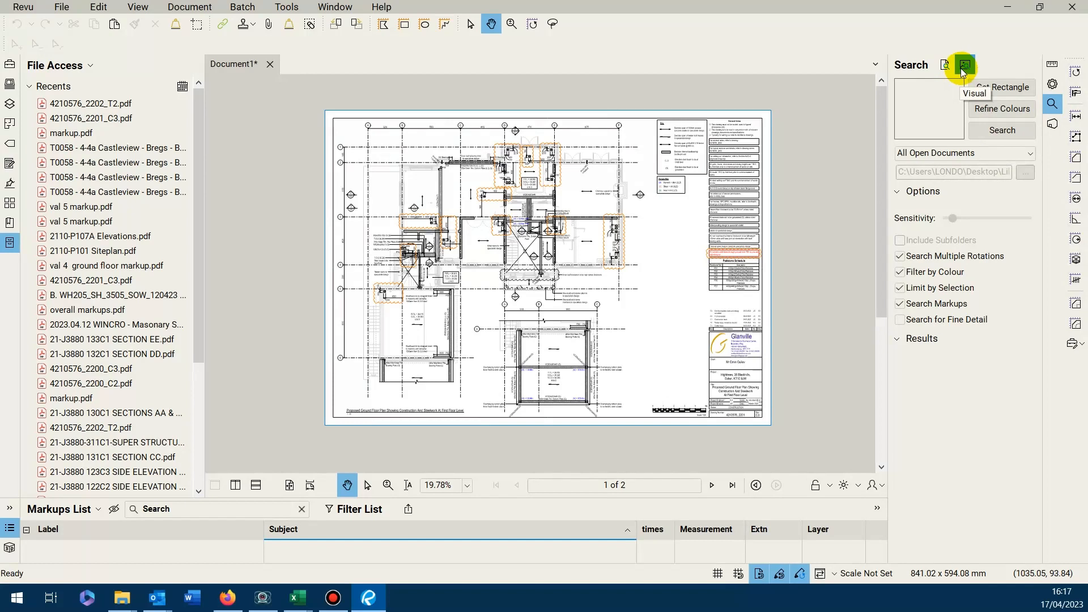
# Step: Capture the wind post symbol beside PS4 on the first page as the sample for a visual search
pyautogui.click(979, 88)
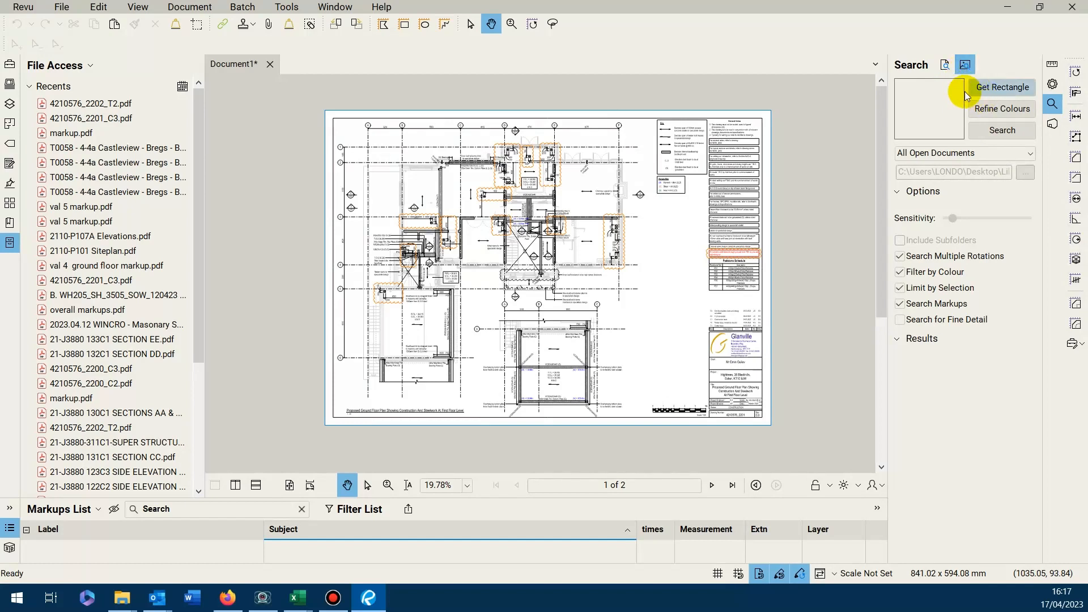
pyautogui.scroll(5, 424, 195)
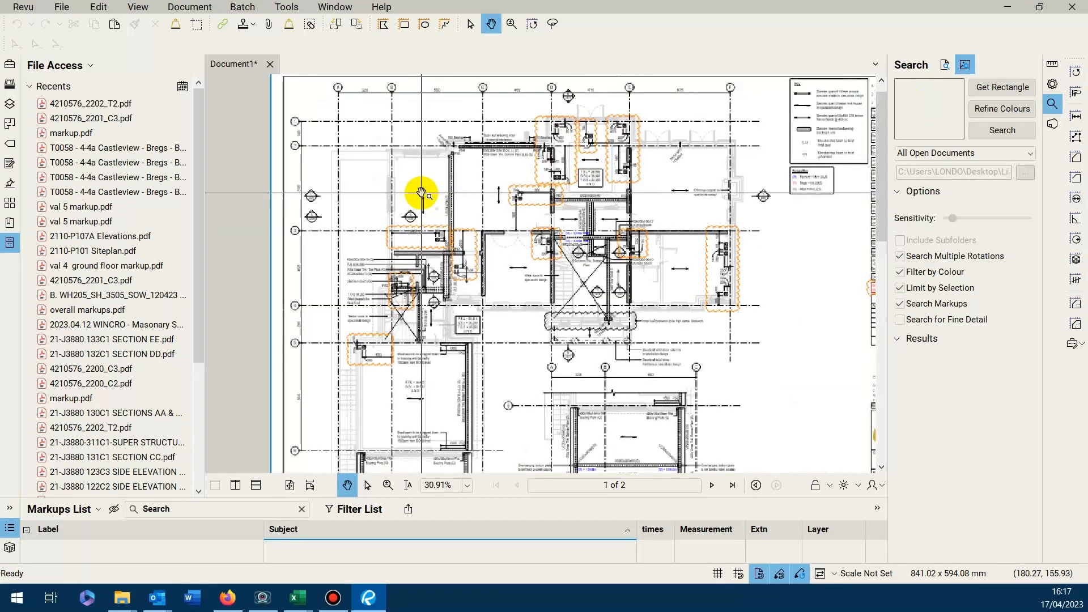
pyautogui.scroll(-2, 424, 196)
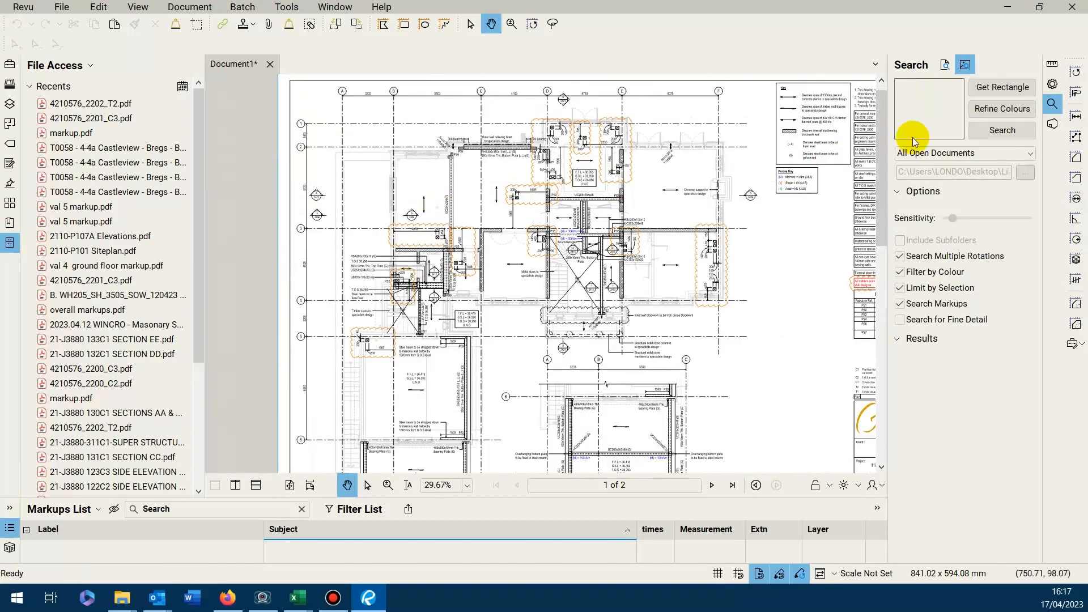
pyautogui.click(985, 88)
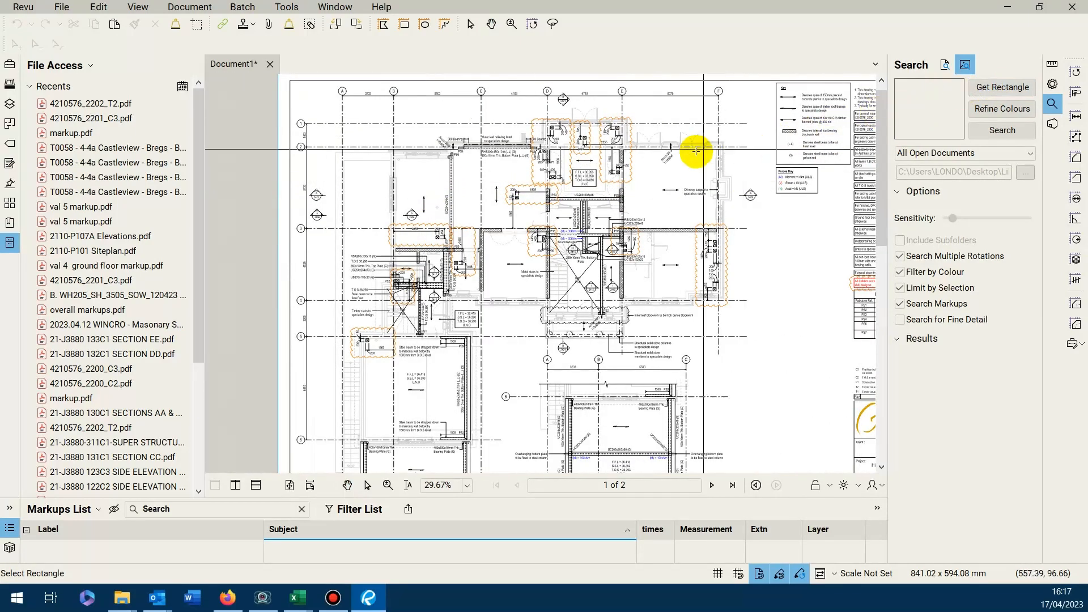
pyautogui.scroll(5, 455, 144)
pyautogui.scroll(15, 453, 146)
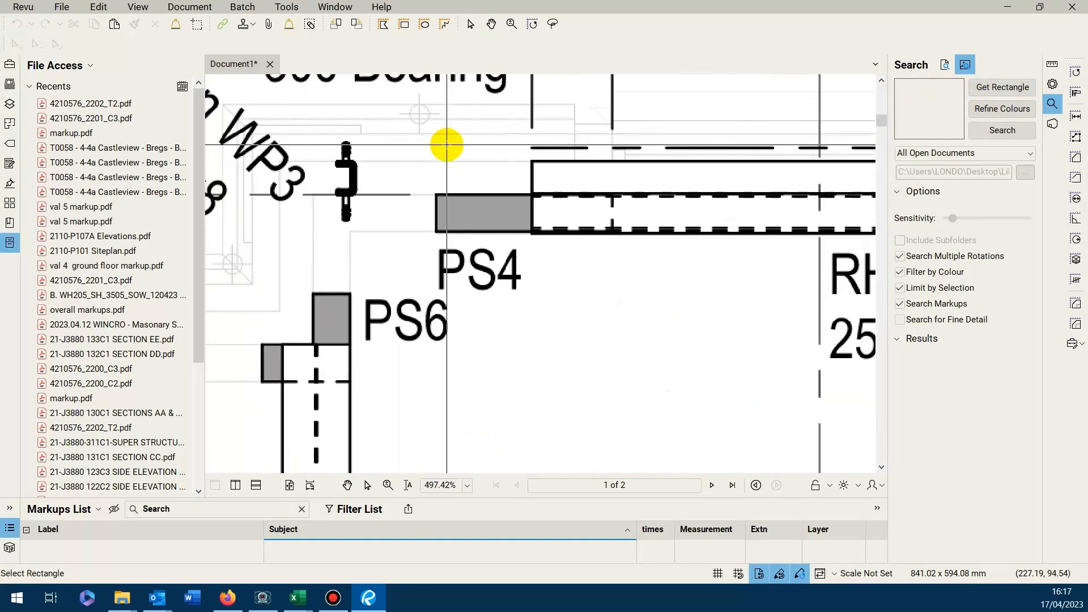
pyautogui.moveTo(300, 137)
pyautogui.mouseDown()
pyautogui.moveTo(316, 213)
pyautogui.moveTo(343, 245)
pyautogui.mouseUp()
pyautogui.scroll(-3, 389, 214)
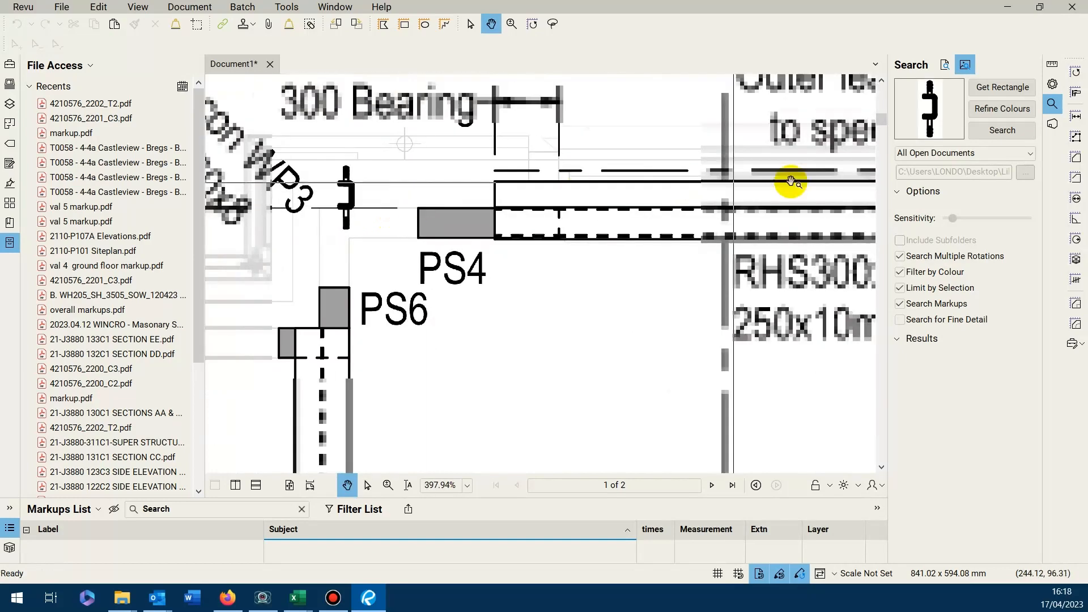
# Step: Run the visual search across all open documents and highlight every checked match
pyautogui.click(1002, 134)
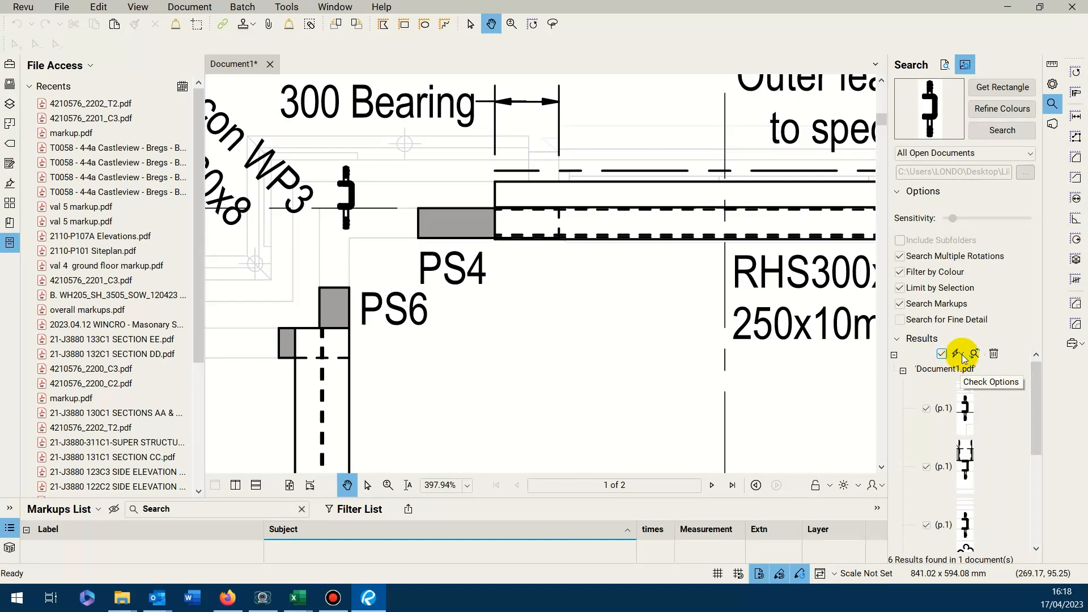
pyautogui.click(964, 357)
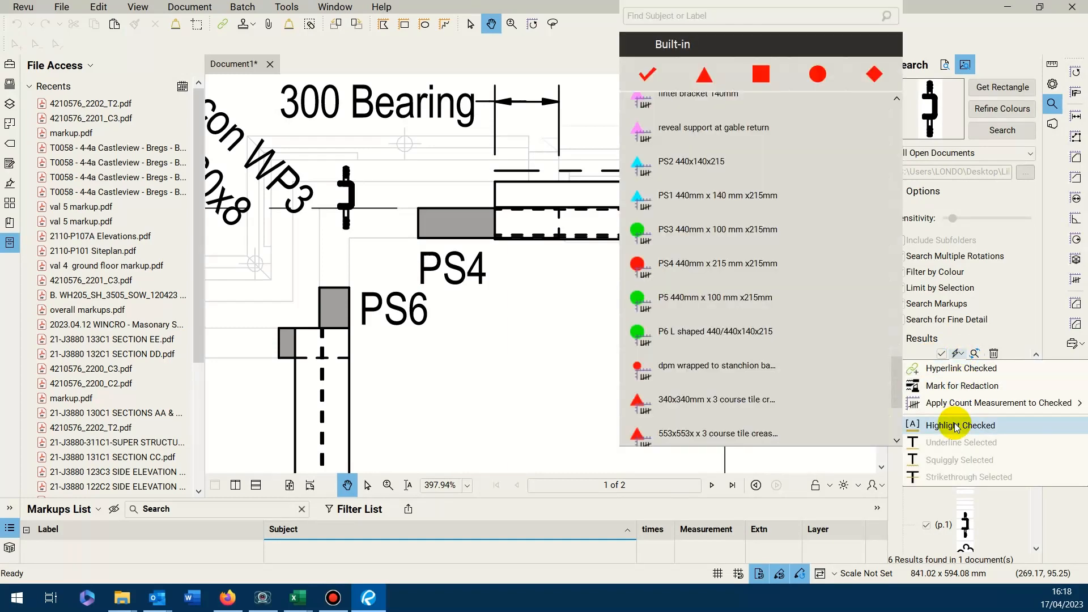
pyautogui.click(961, 425)
# Step: Examine the highlighted wind post symbols around the first-page floor plan
pyautogui.scroll(-8, 612, 400)
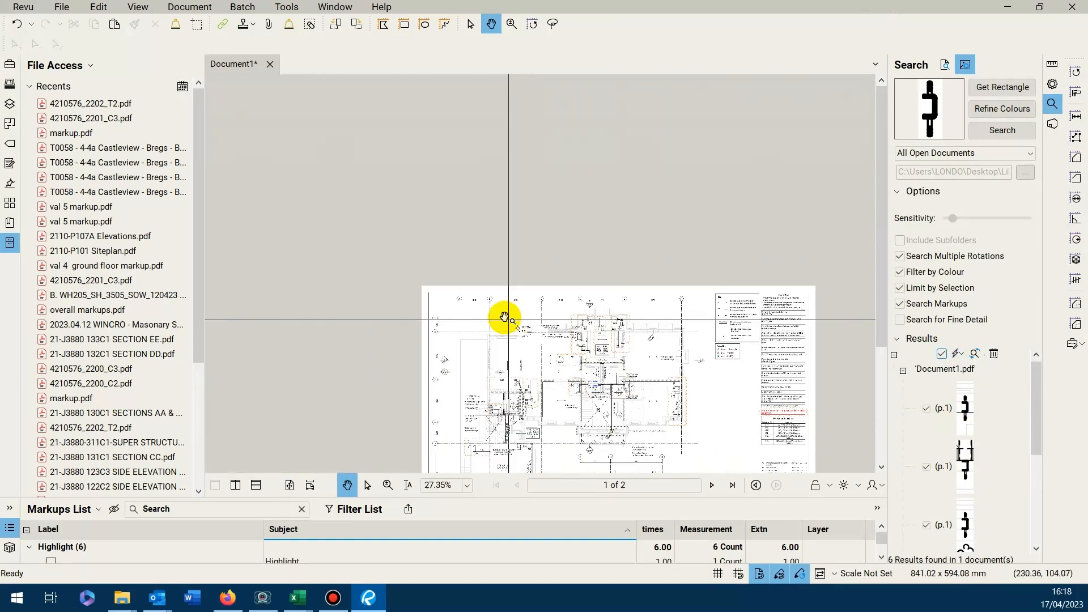
pyautogui.scroll(5, 771, 259)
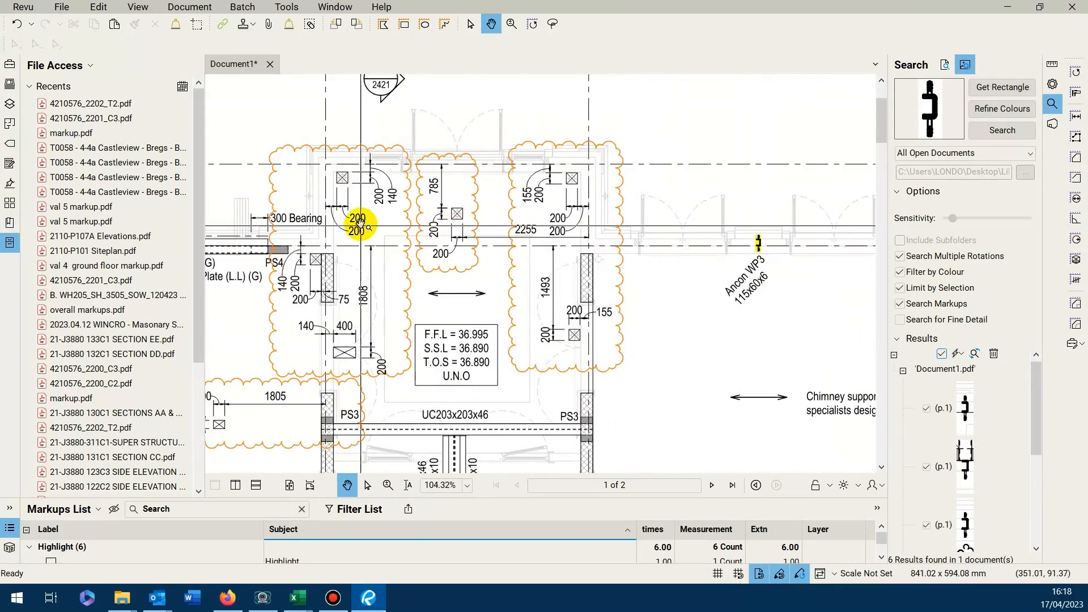
pyautogui.scroll(-5, 359, 223)
pyautogui.scroll(5, 364, 221)
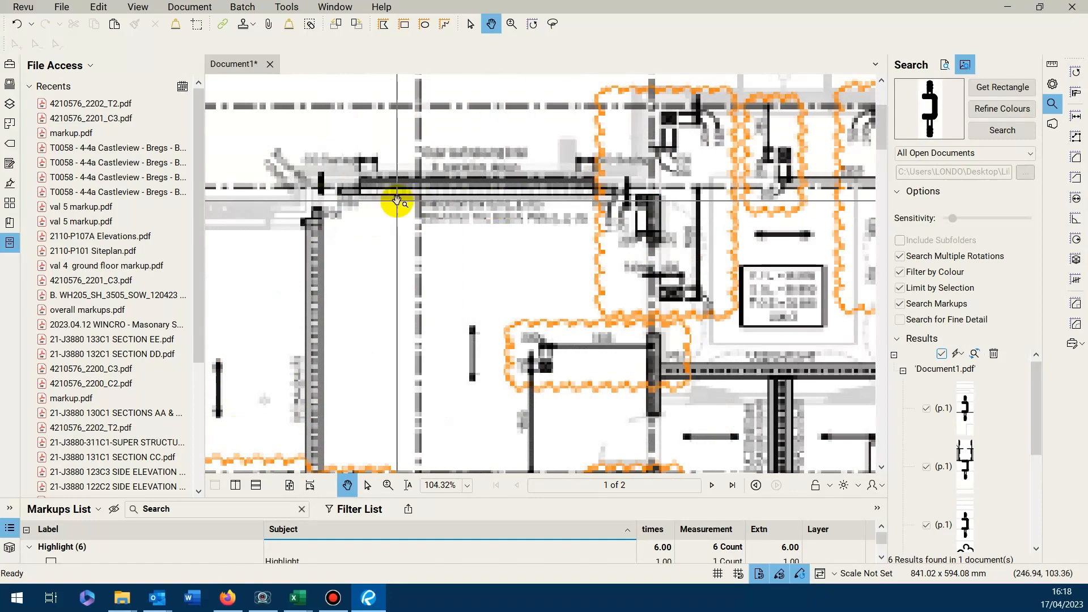
pyautogui.scroll(-5, 363, 202)
pyautogui.scroll(8, 477, 339)
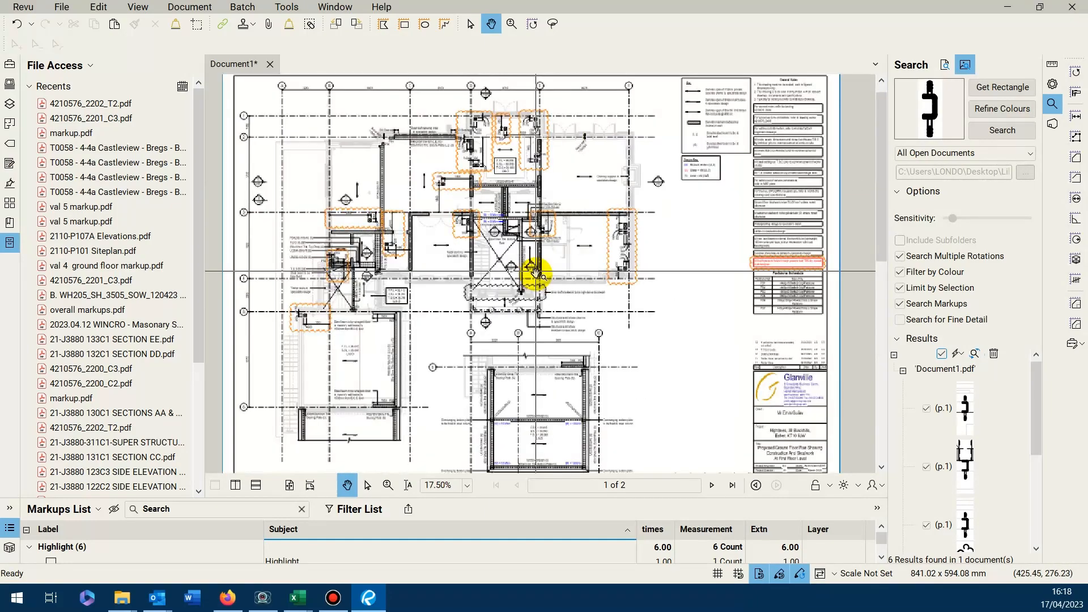
pyautogui.scroll(-8, 478, 339)
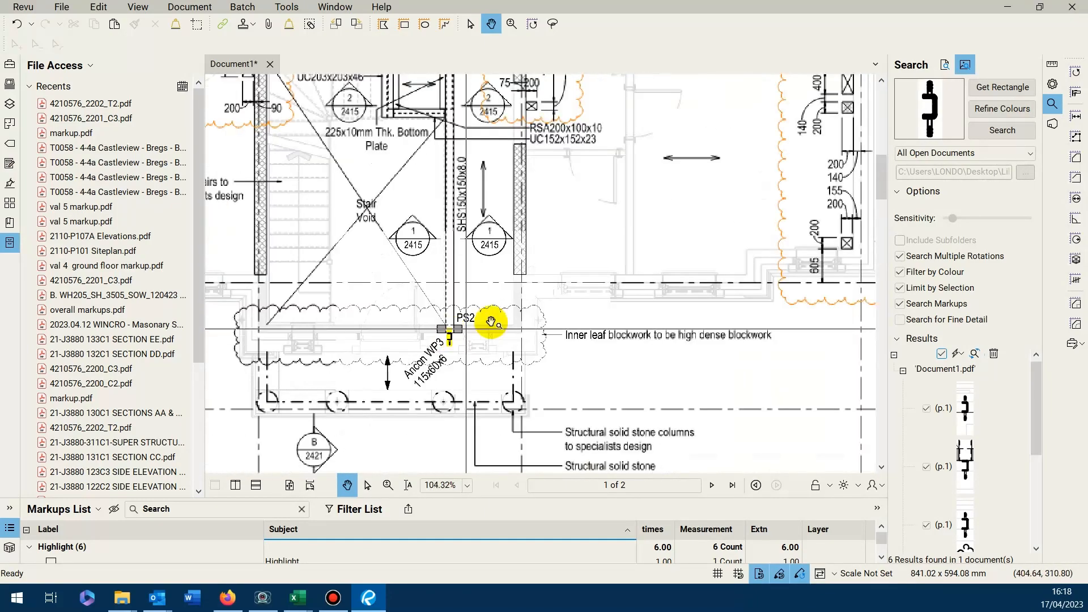
pyautogui.scroll(-2, 653, 288)
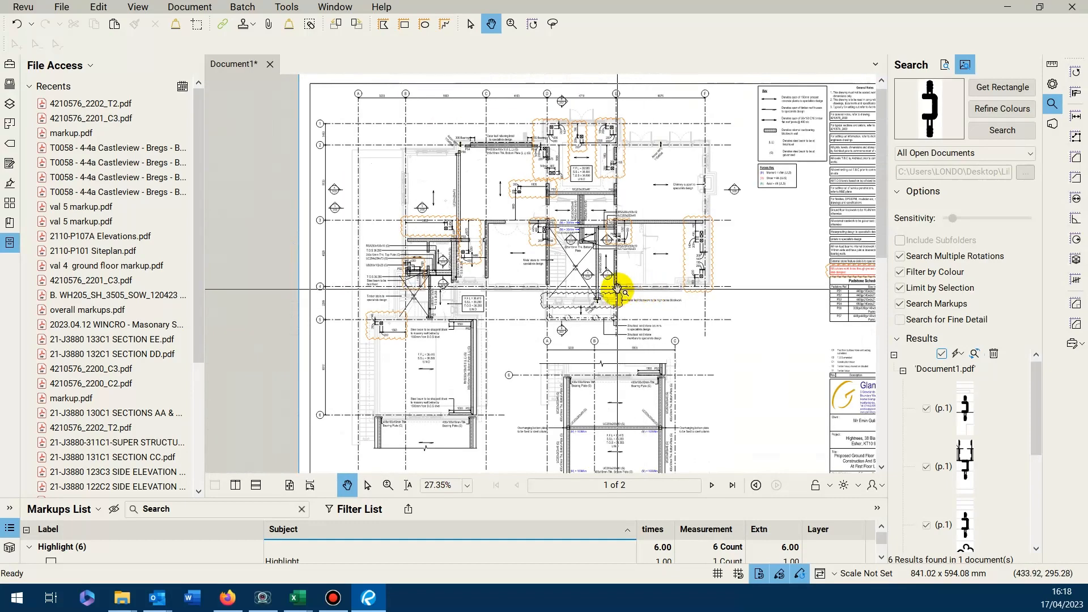
pyautogui.scroll(-2, 619, 290)
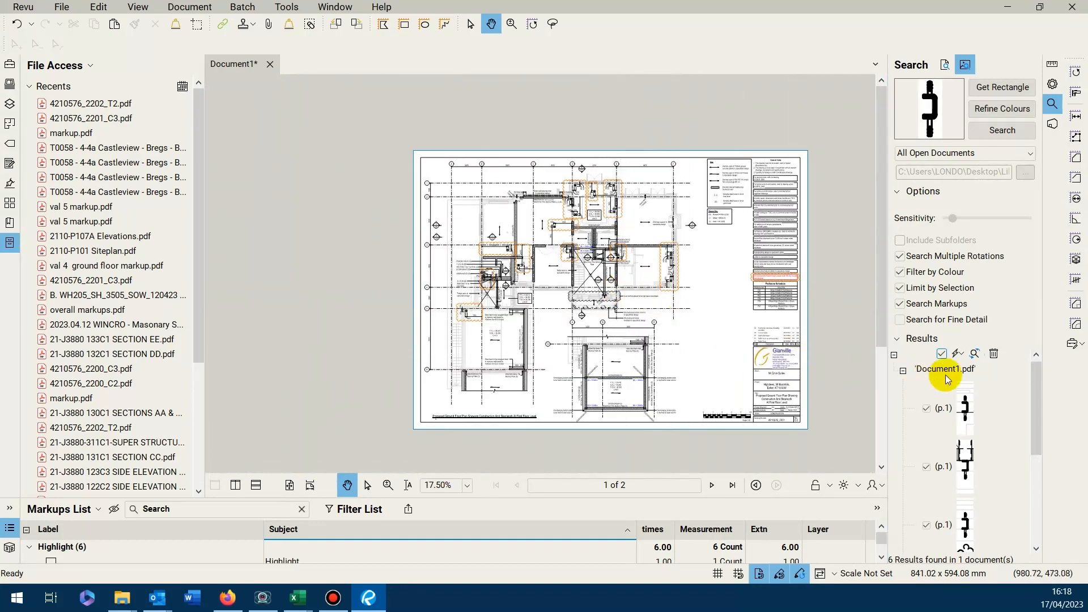
# Step: Apply the existing WP count measurement from subs plot 1 to all checked search results
pyautogui.click(959, 354)
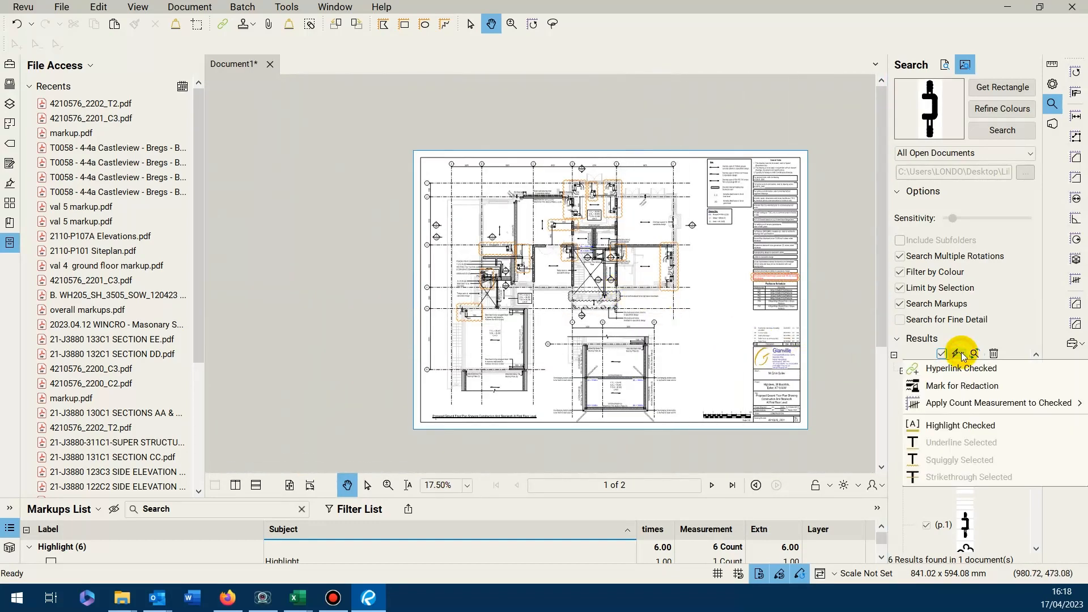
pyautogui.moveTo(978, 407)
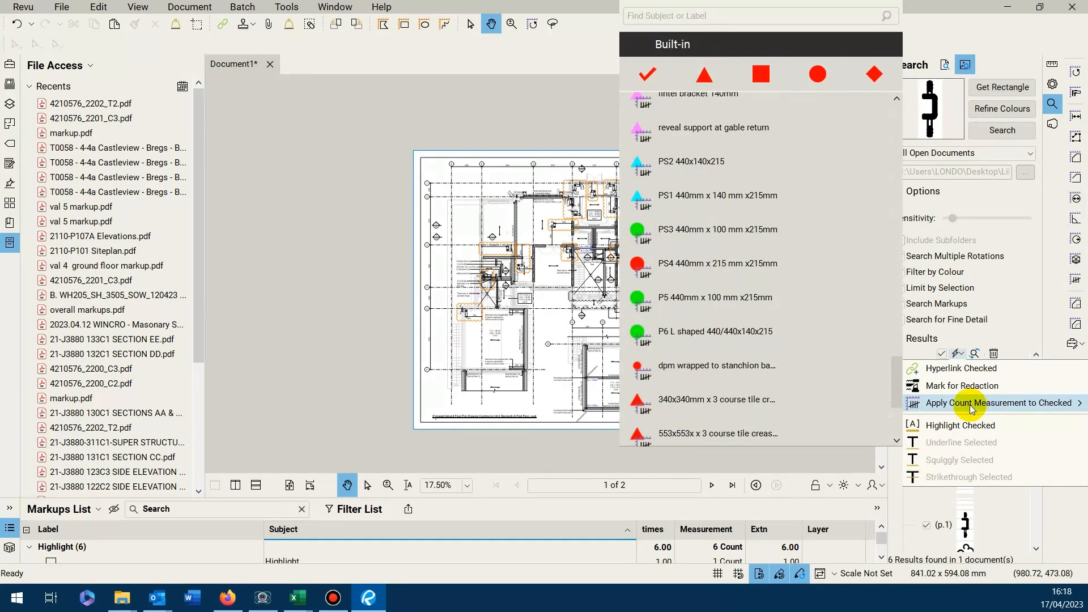
pyautogui.scroll(5, 882, 337)
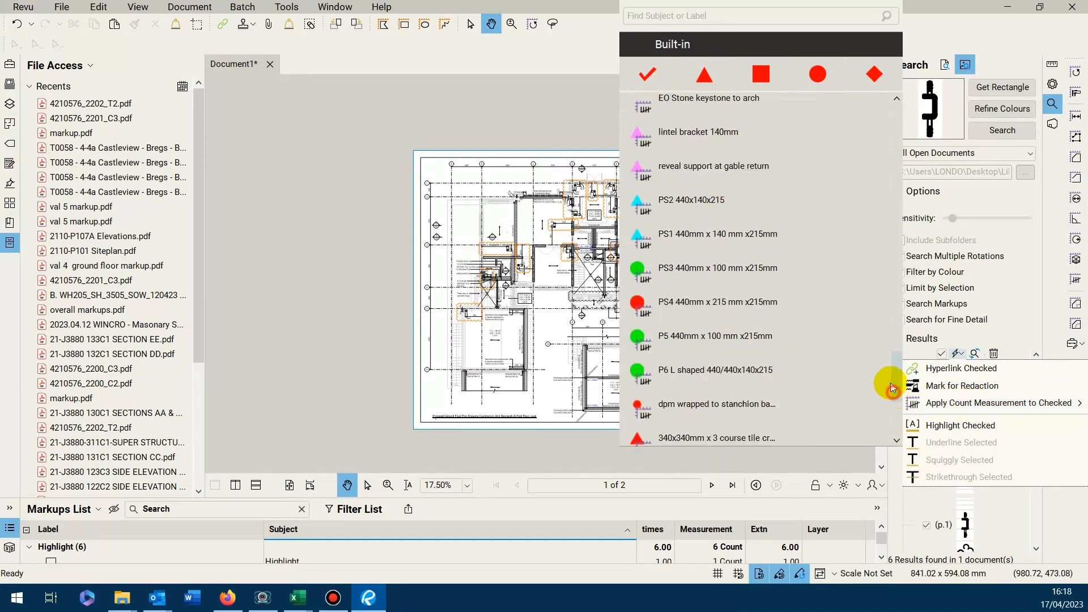
pyautogui.scroll(3, 882, 336)
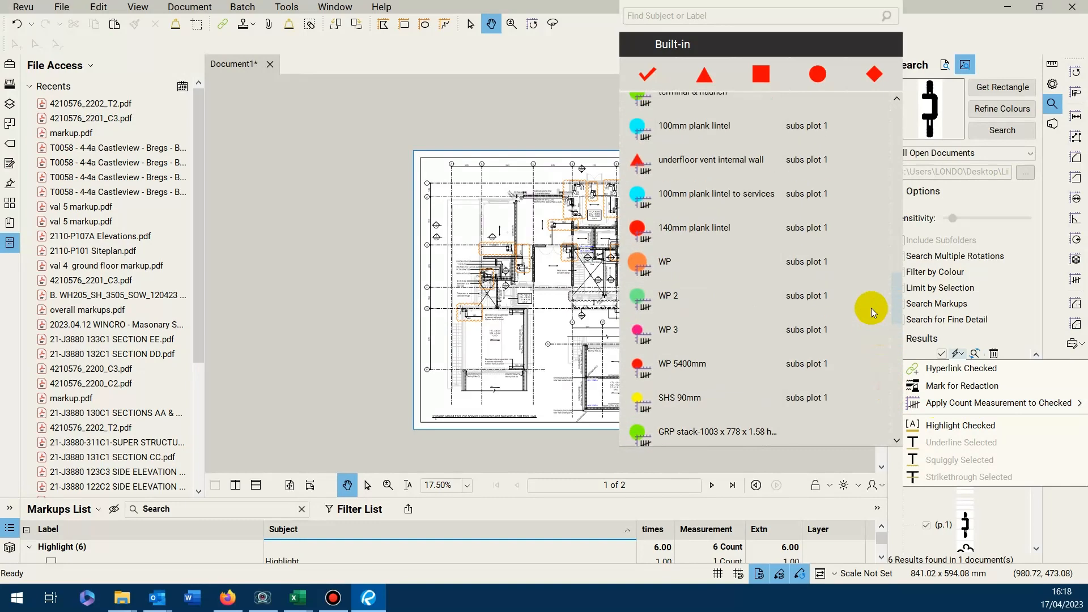
pyautogui.click(652, 256)
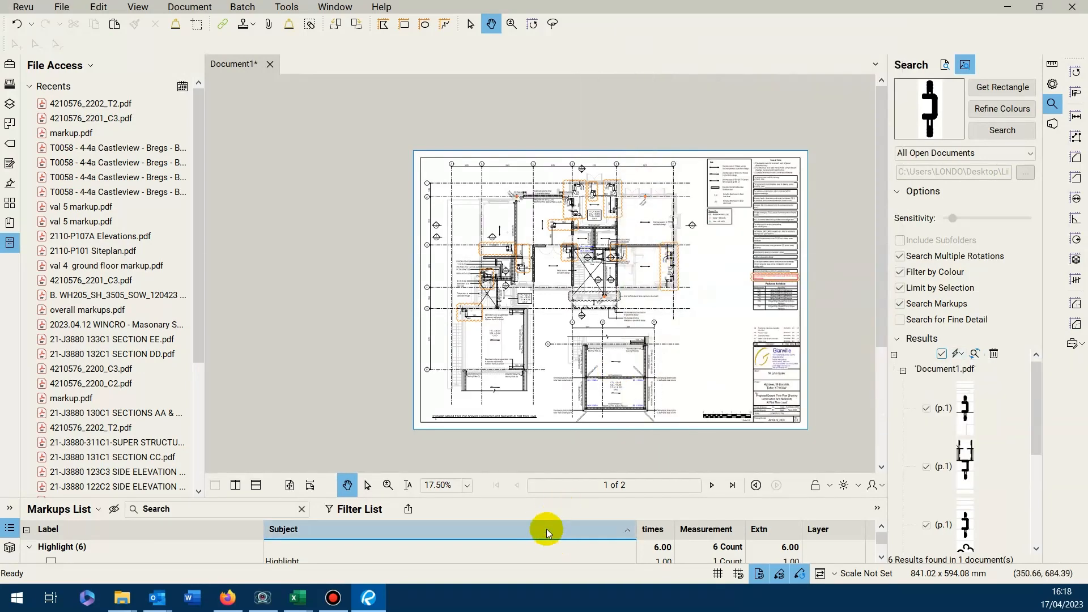
# Step: Enlarge the Markups List to review the WP counts, and compare them with the per-page search results
pyautogui.moveTo(544, 499); pyautogui.dragTo(550, 302)
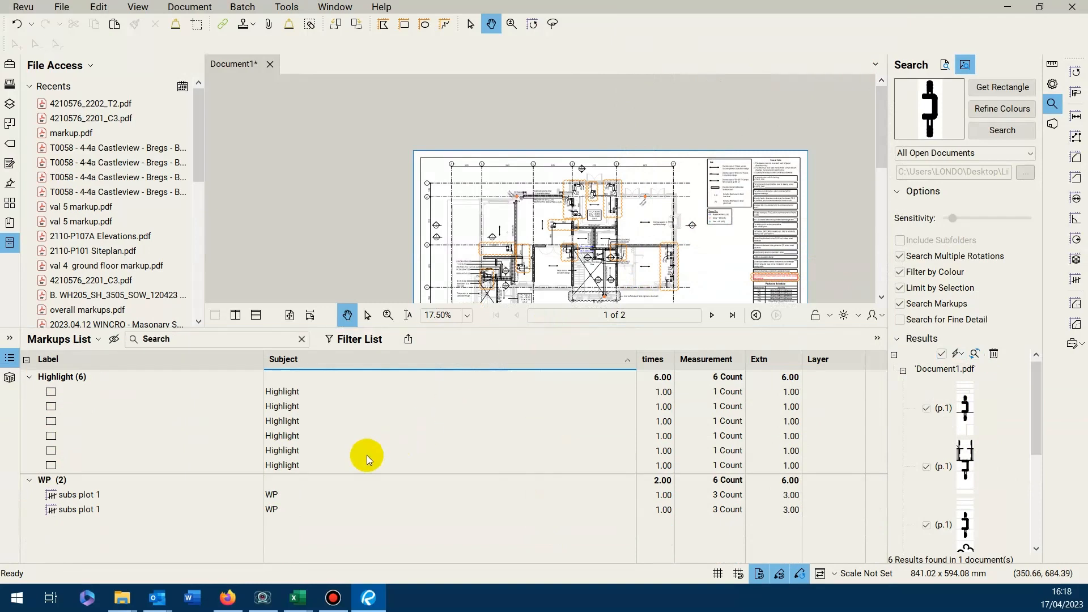
pyautogui.click(715, 510)
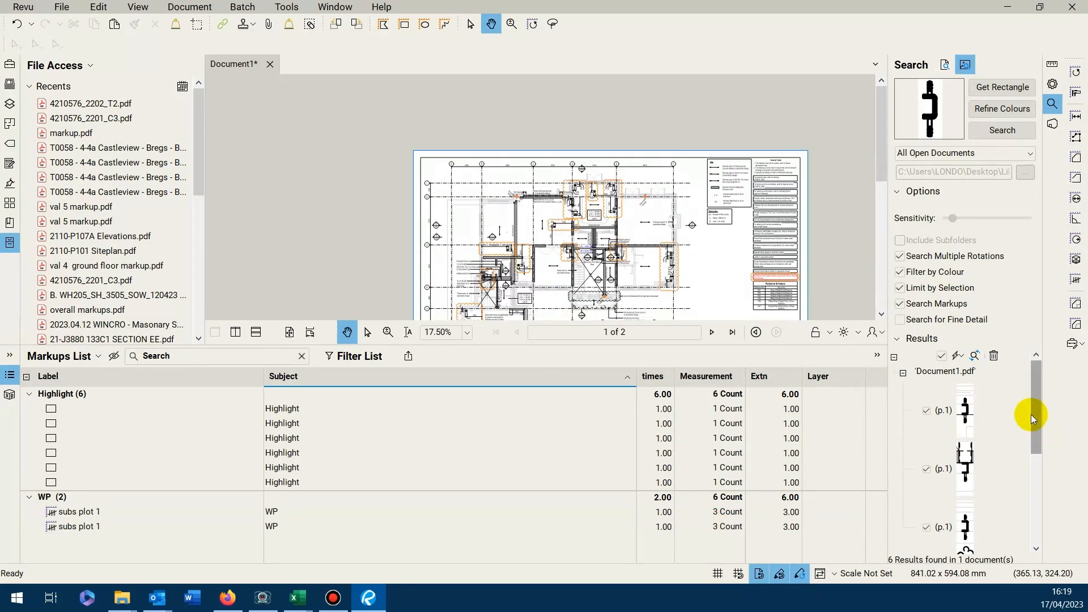
pyautogui.moveTo(1032, 415); pyautogui.dragTo(1049, 515)
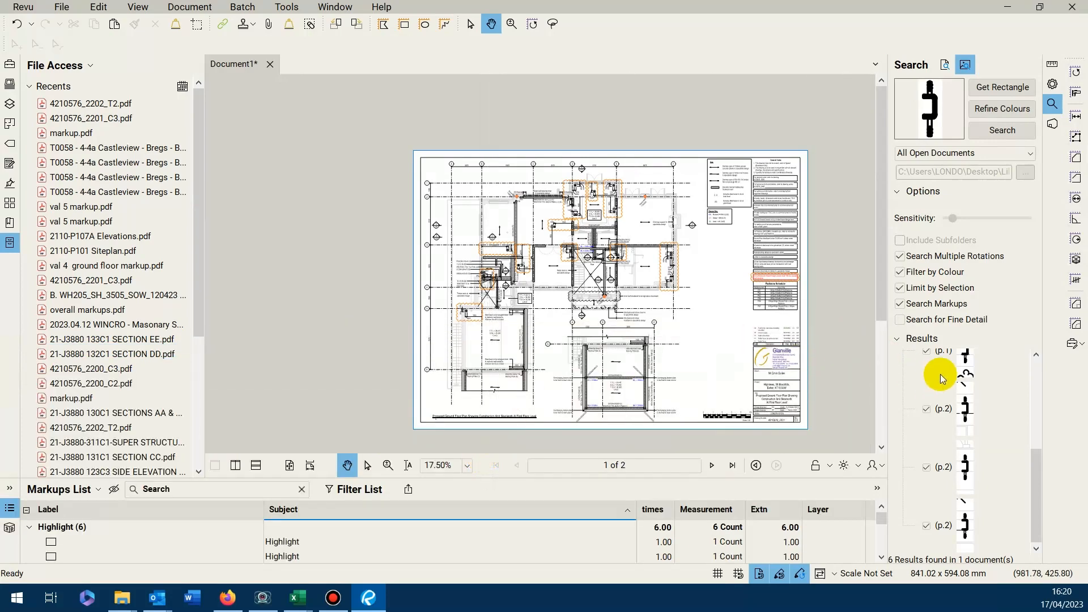
# Step: Clear the visual search results for the wind post symbol
pyautogui.moveTo(1038, 470); pyautogui.dragTo(1038, 360)
pyautogui.click(940, 356)
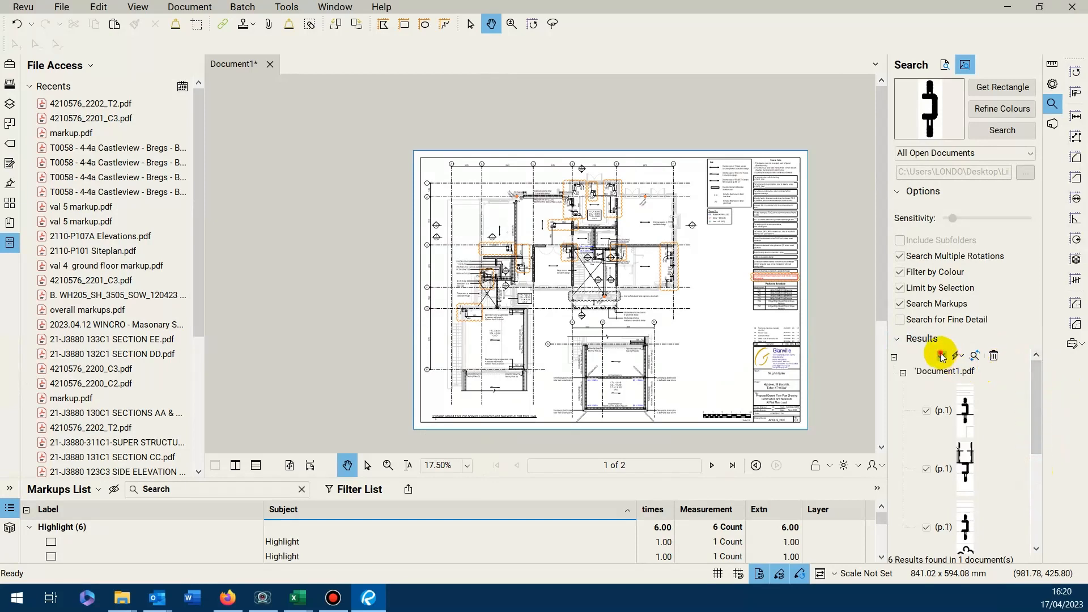
pyautogui.click(993, 356)
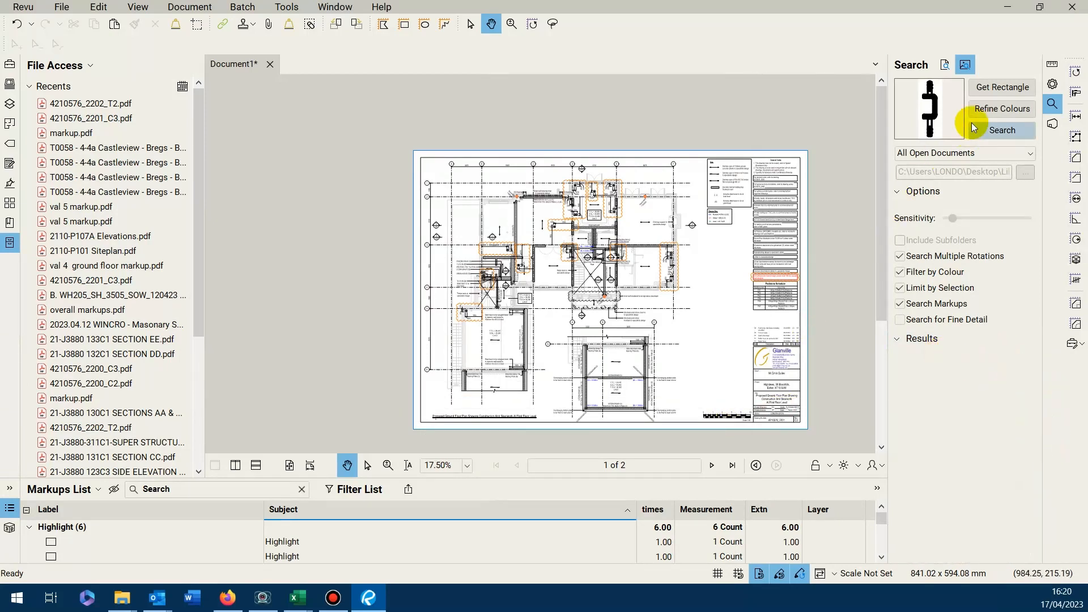
# Step: Run a text search for PS3, a reference from the Padstone Schedule, across all open documents
pyautogui.click(945, 65)
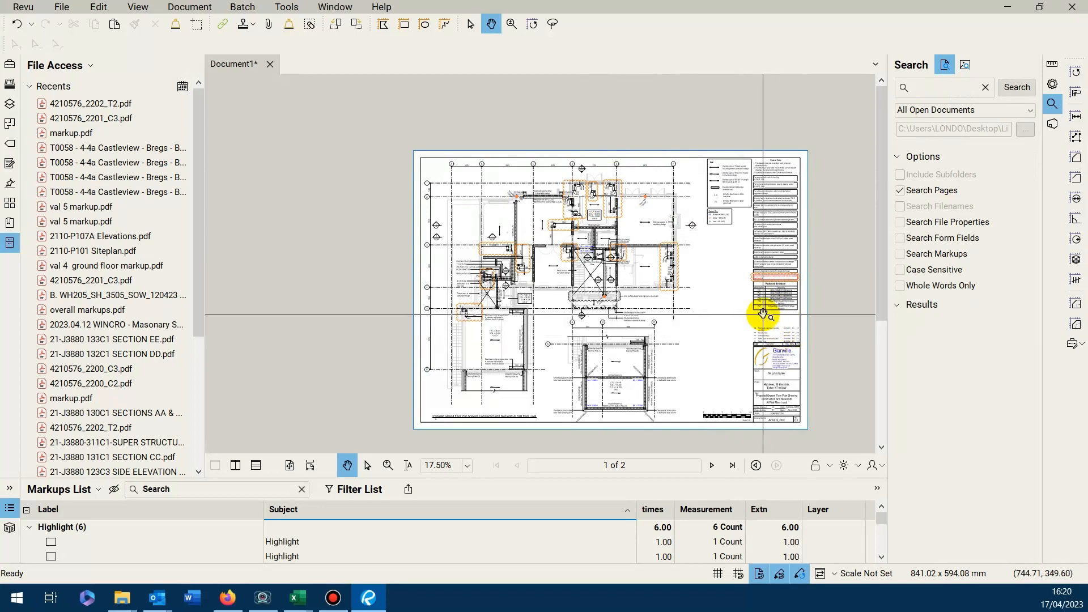
pyautogui.scroll(6, 760, 281)
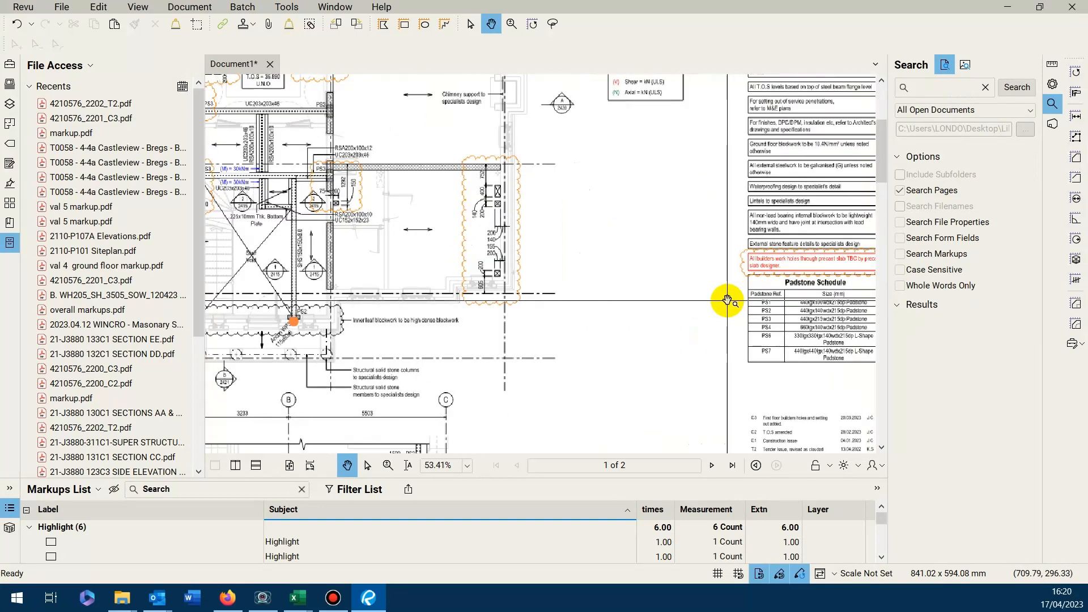
pyautogui.scroll(1, 792, 332)
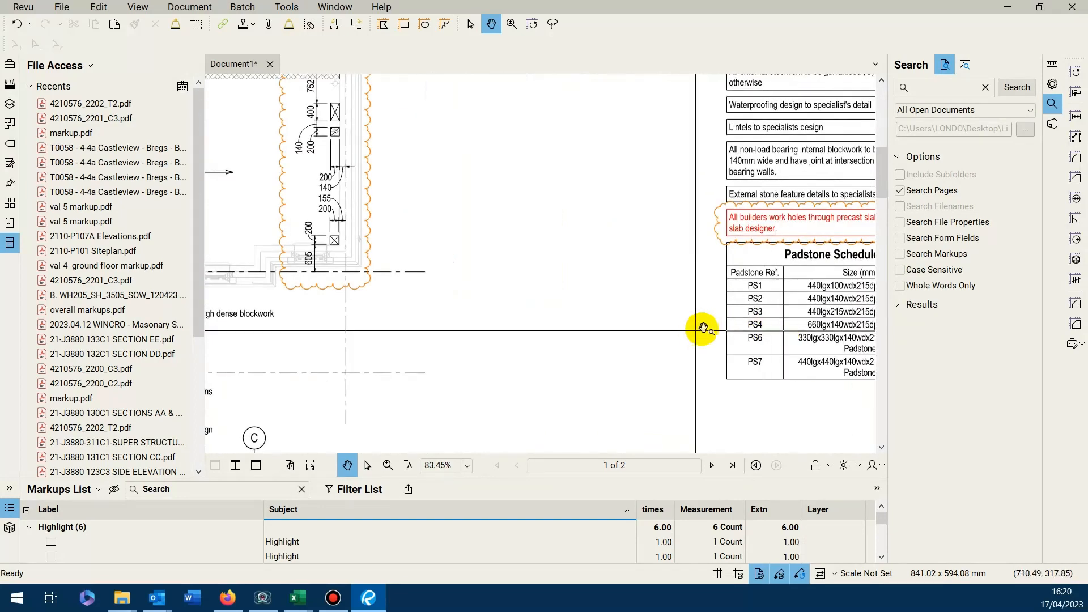
pyautogui.scroll(-3, 700, 343)
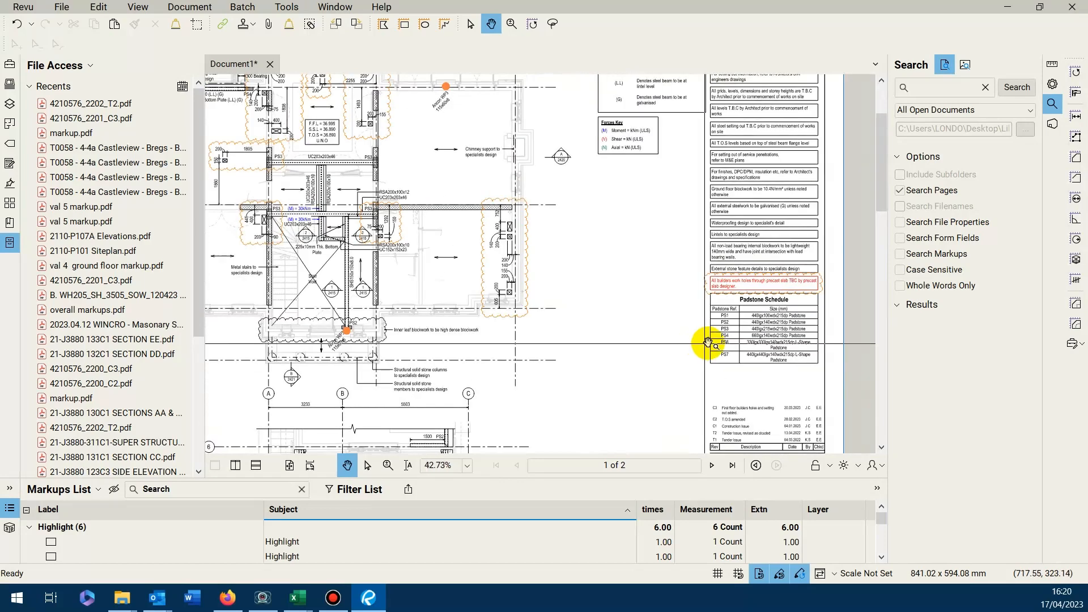
pyautogui.click(921, 88)
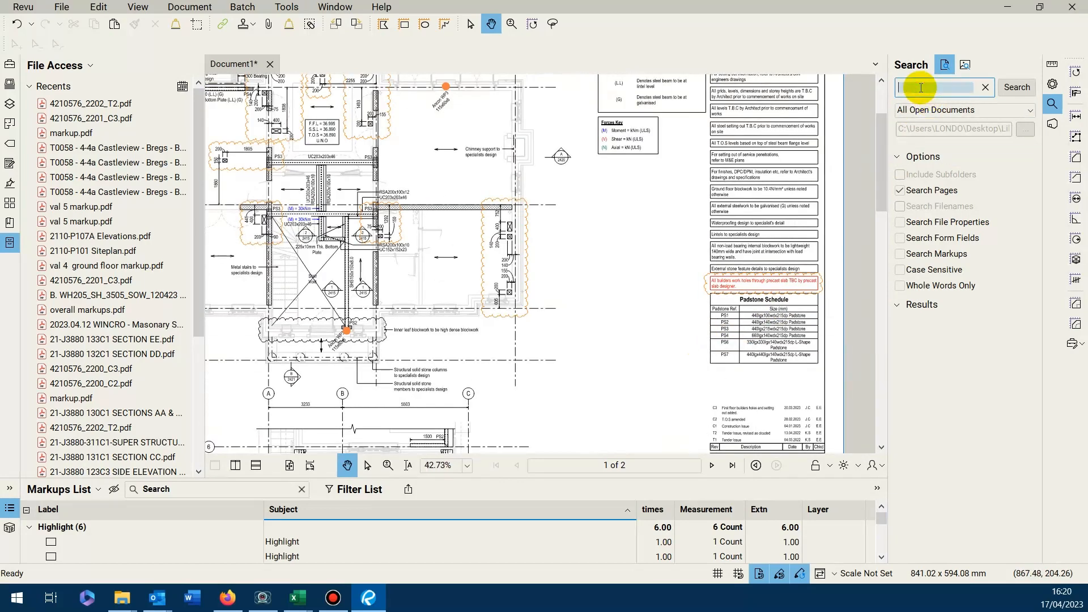
pyautogui.write('PS')
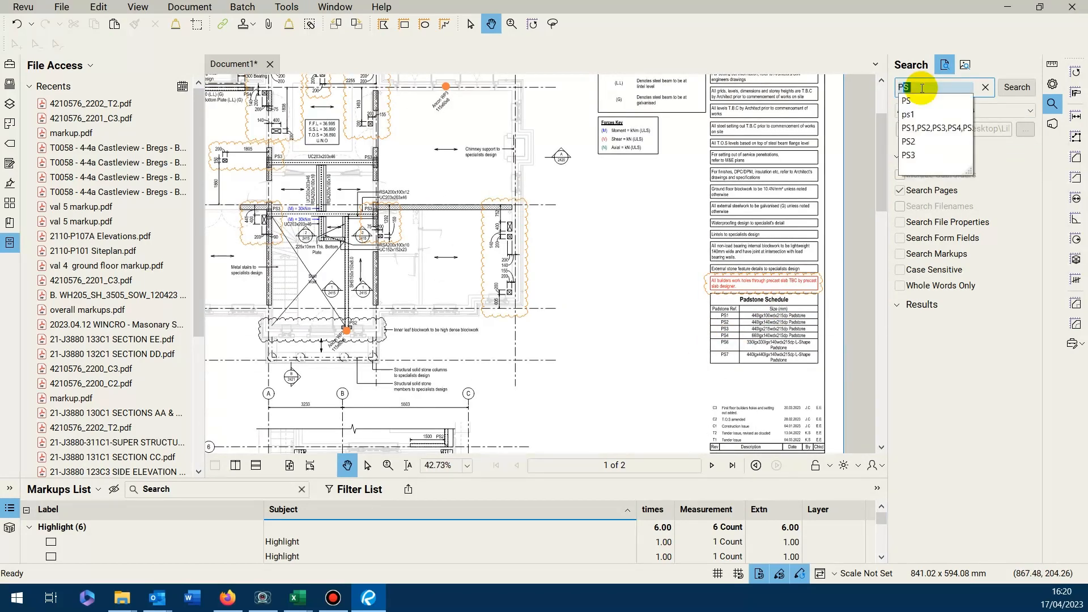
pyautogui.write('3')
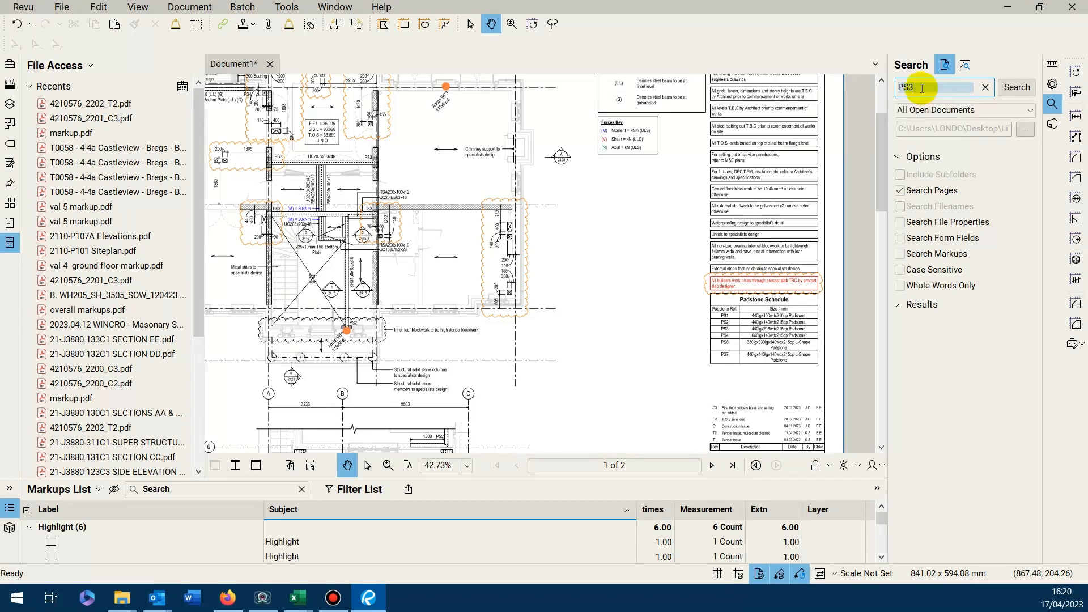
pyautogui.click(1015, 88)
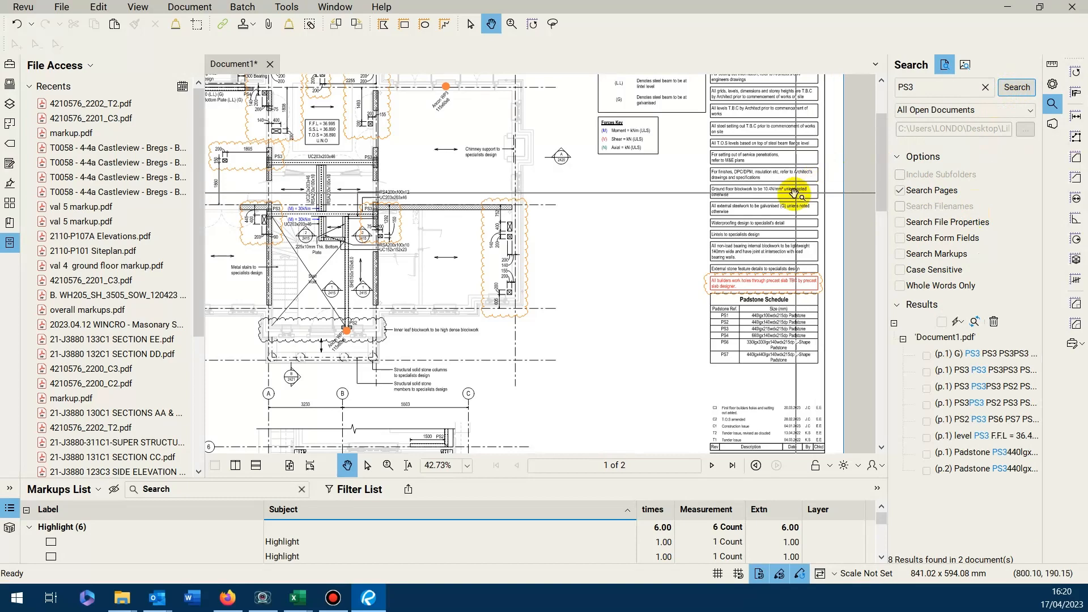
# Step: Show the PS3 search results at full width, check all of them, and highlight the checked matches in the drawings
pyautogui.scroll(-1, 787, 226)
pyautogui.scroll(-2, 788, 225)
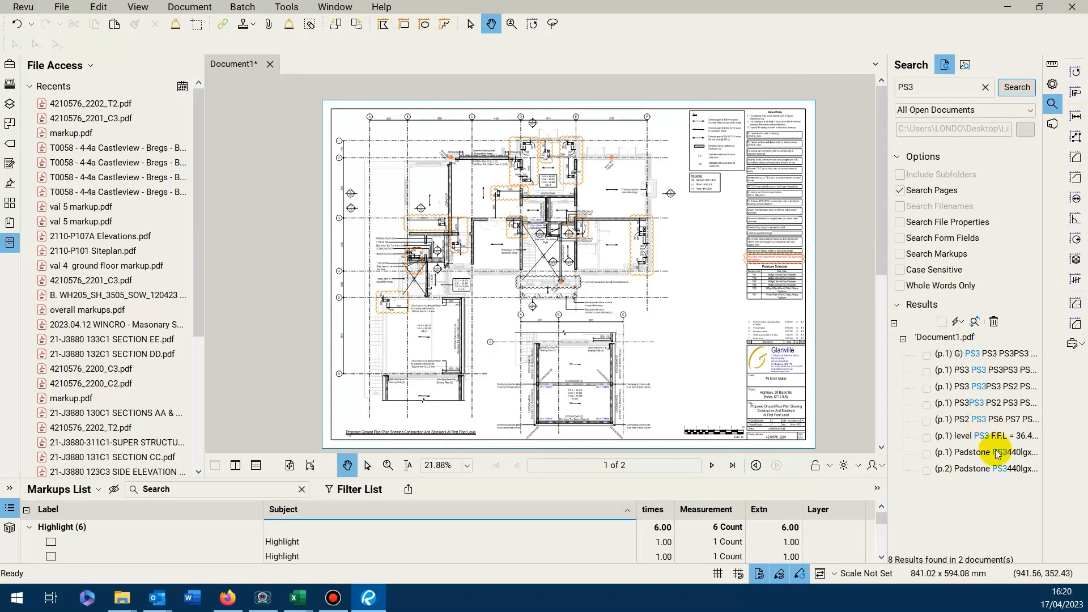
pyautogui.click(997, 474)
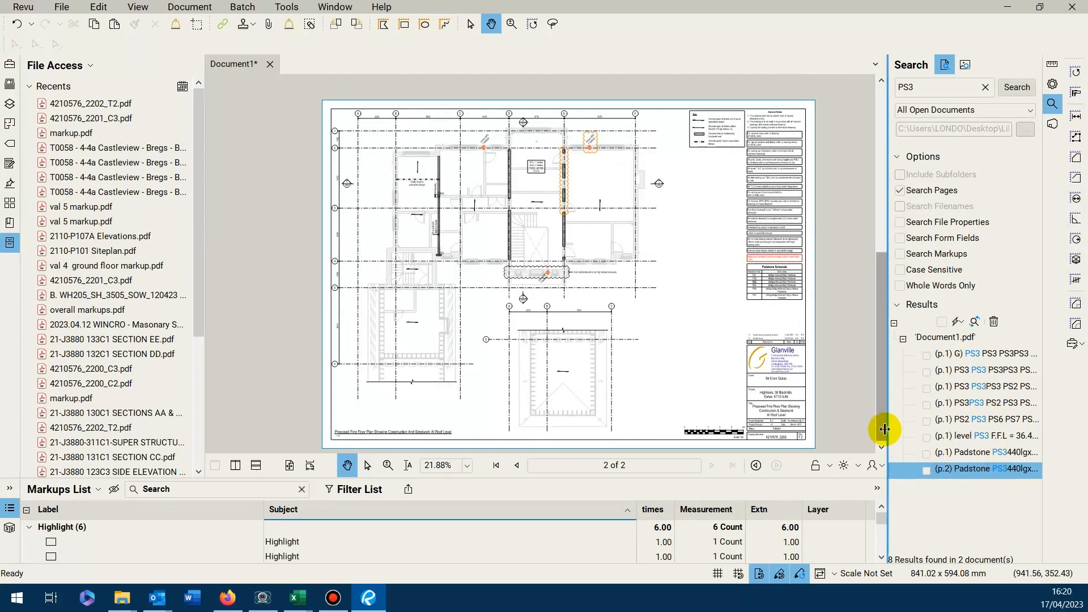
pyautogui.moveTo(881, 423); pyautogui.dragTo(749, 408)
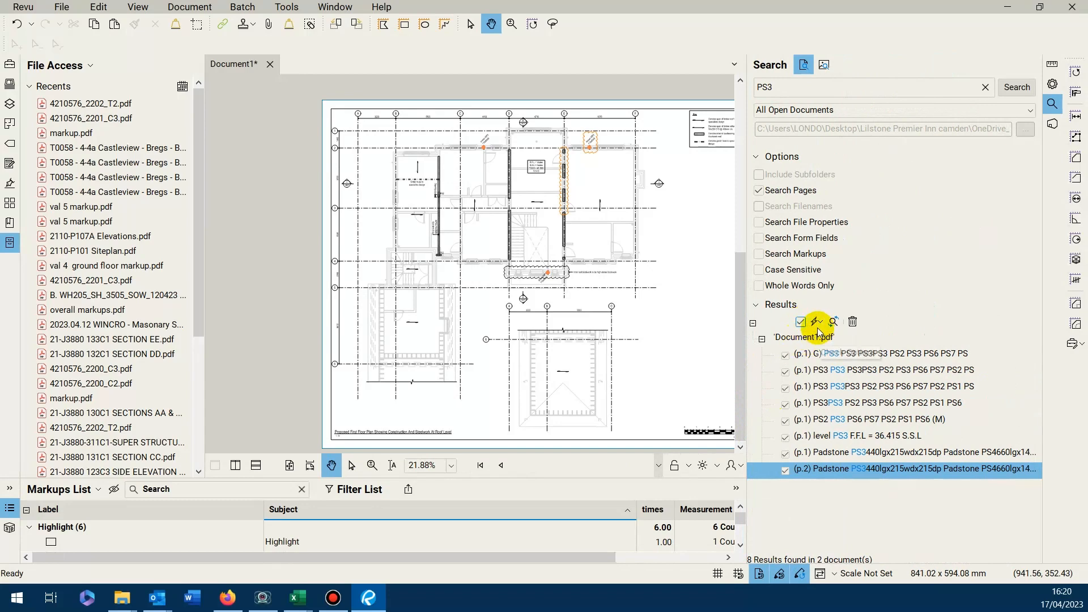
pyautogui.click(821, 327)
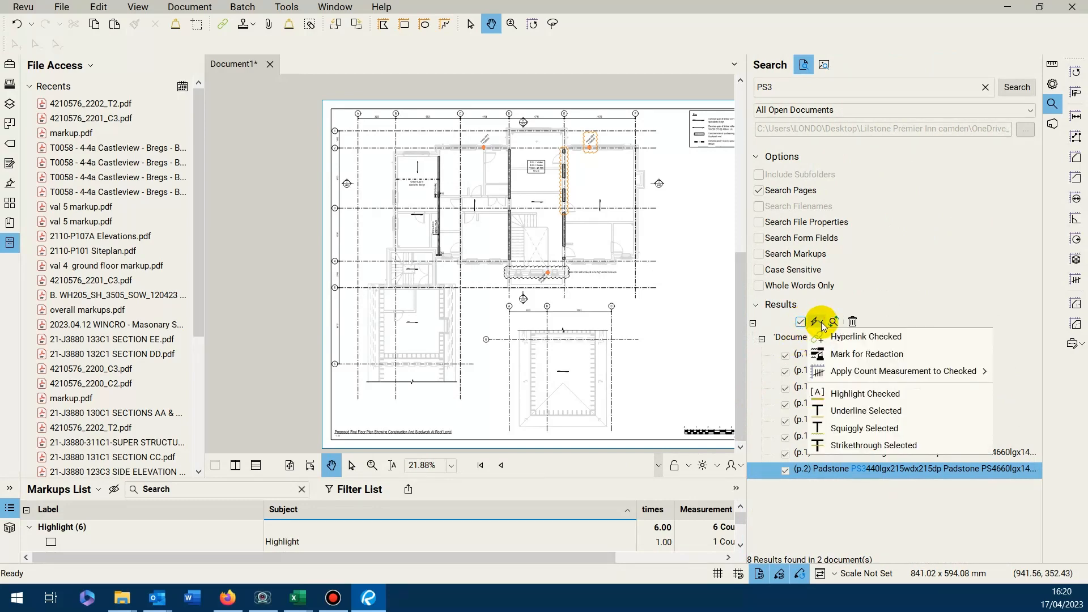
pyautogui.click(844, 394)
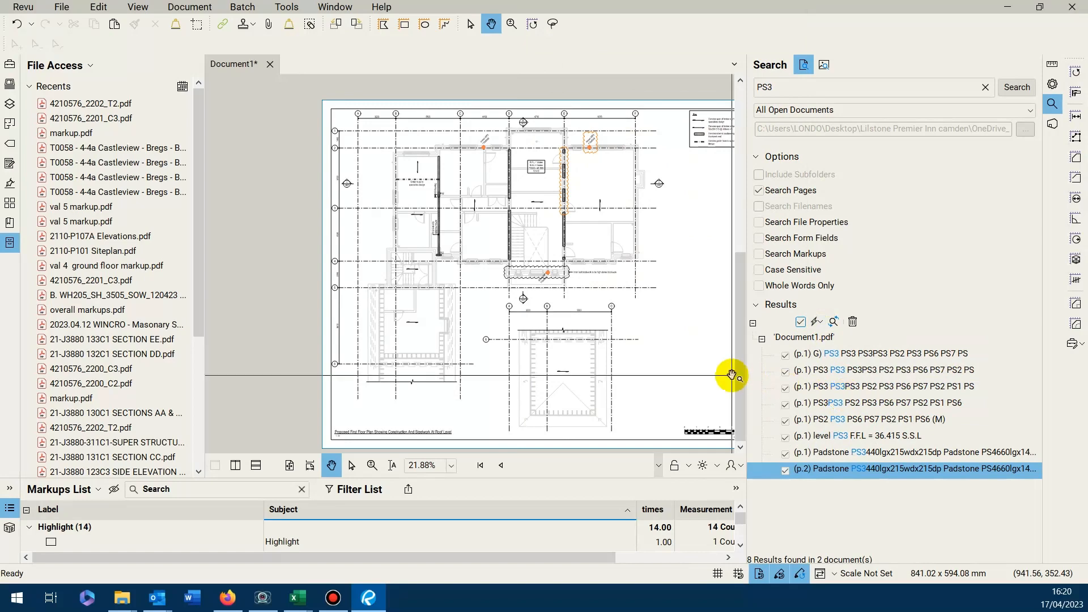
# Step: Examine the second page's Padstone Schedule and floor plan for PS3 highlights
pyautogui.scroll(-2, 730, 373)
pyautogui.scroll(2, 693, 370)
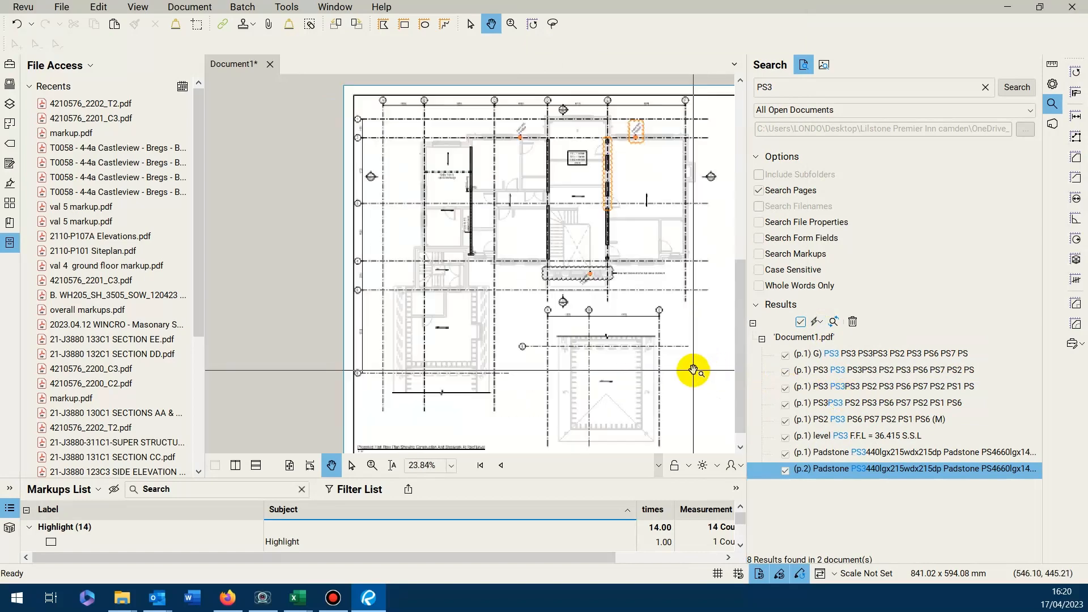
pyautogui.scroll(-5, 554, 318)
pyautogui.scroll(5, 580, 315)
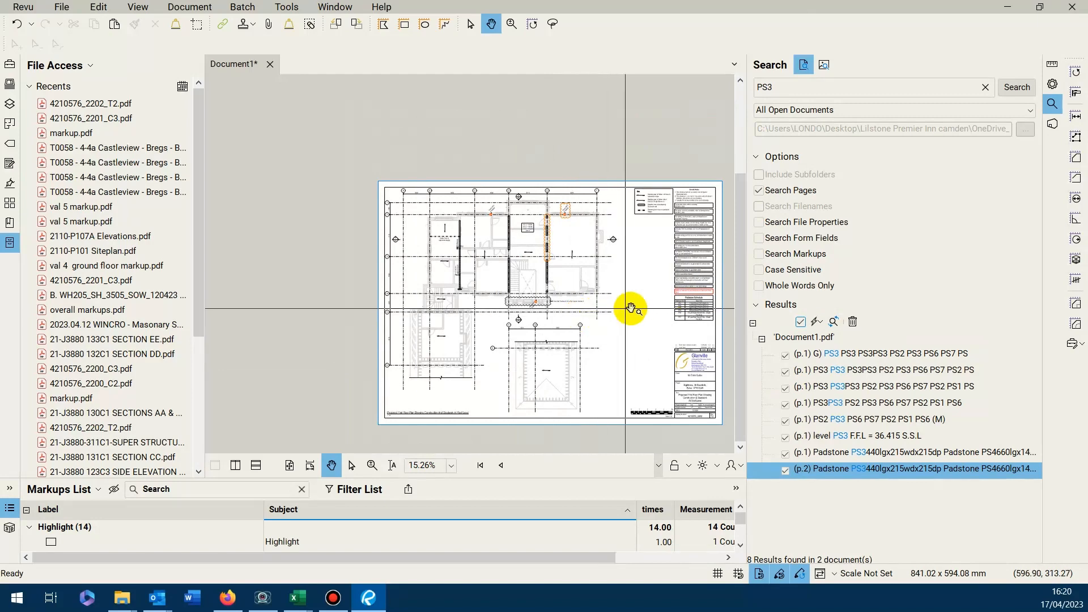
pyautogui.scroll(10, 675, 304)
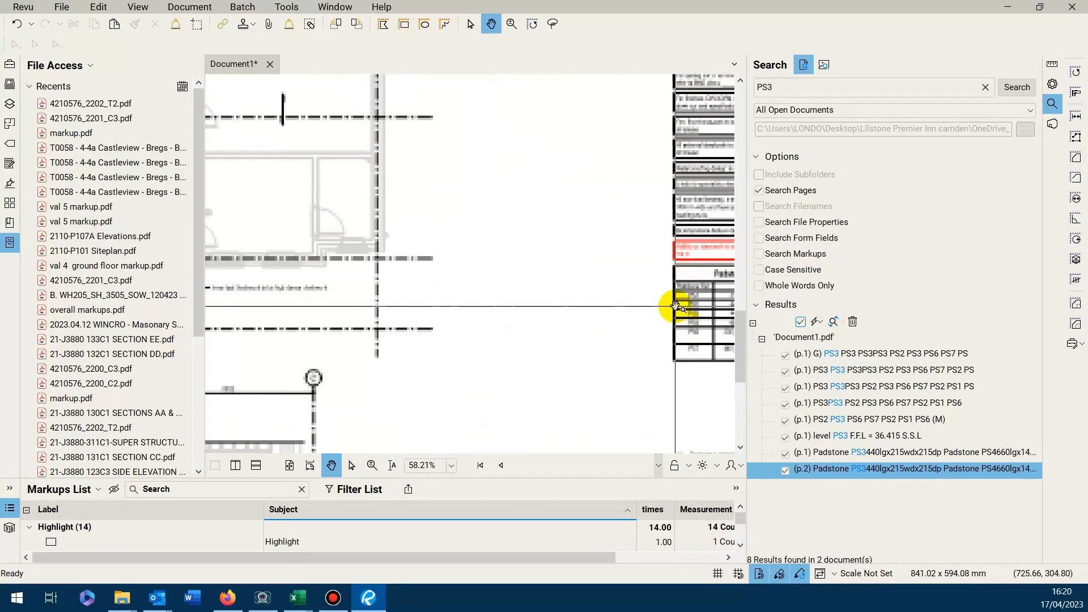
pyautogui.scroll(-5, 667, 304)
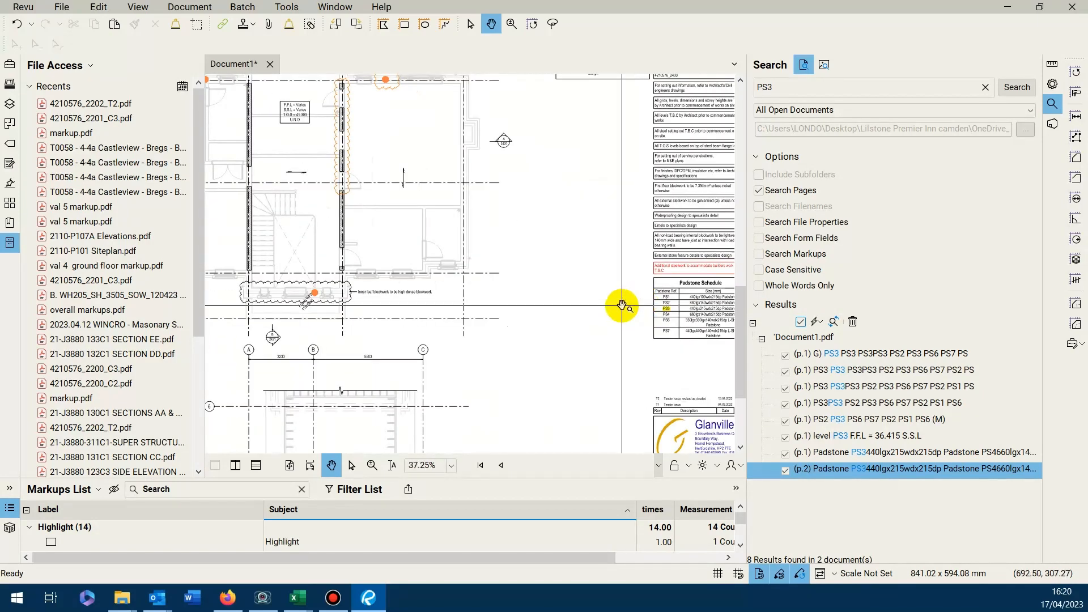
pyautogui.scroll(-3, 641, 303)
pyautogui.scroll(8, 666, 306)
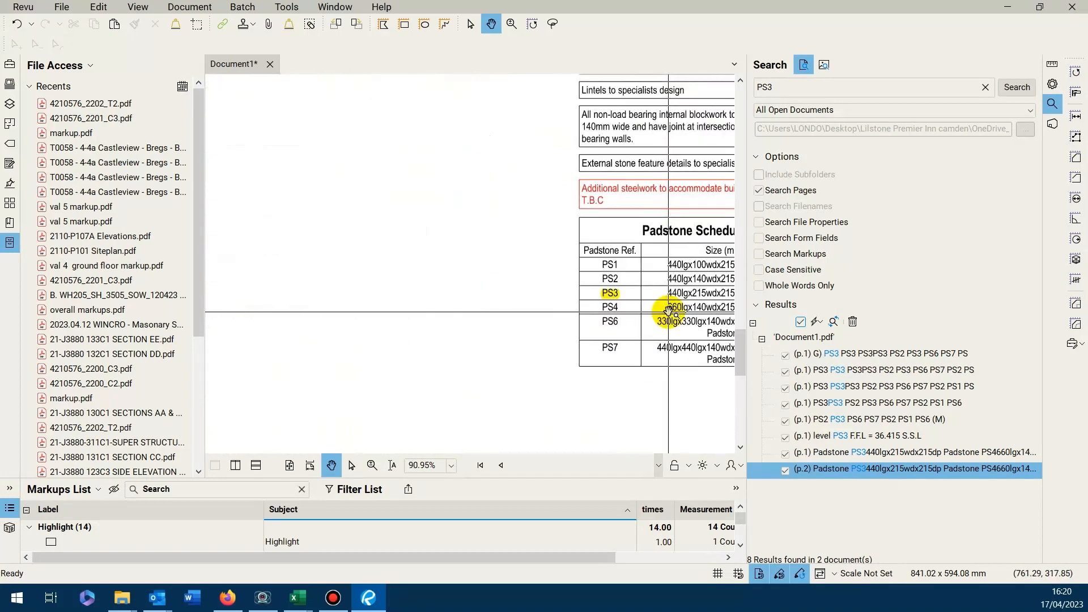
pyautogui.scroll(-5, 668, 315)
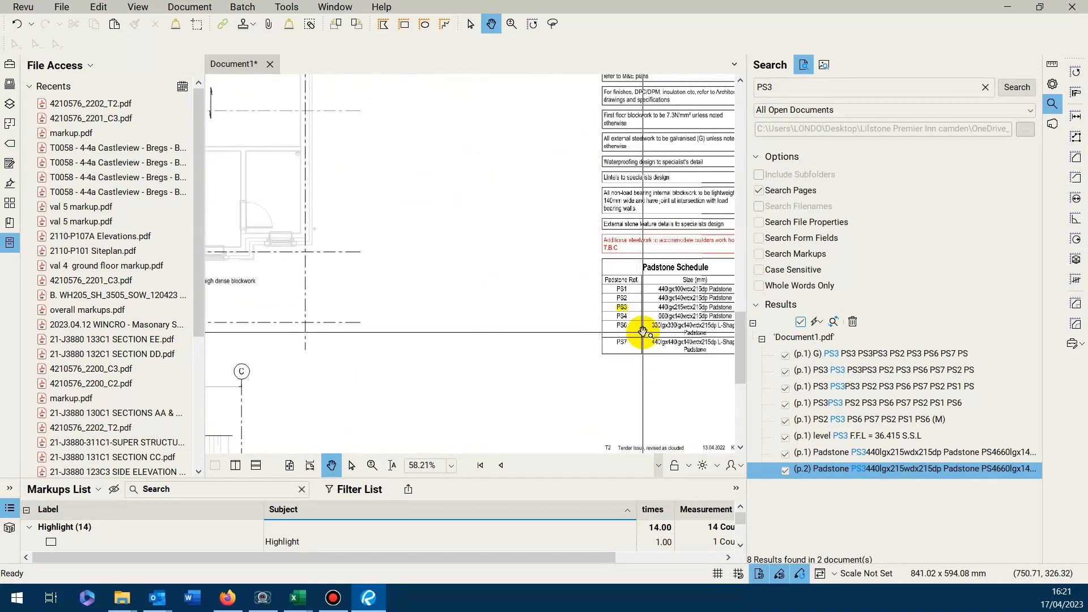
pyautogui.scroll(6, 651, 326)
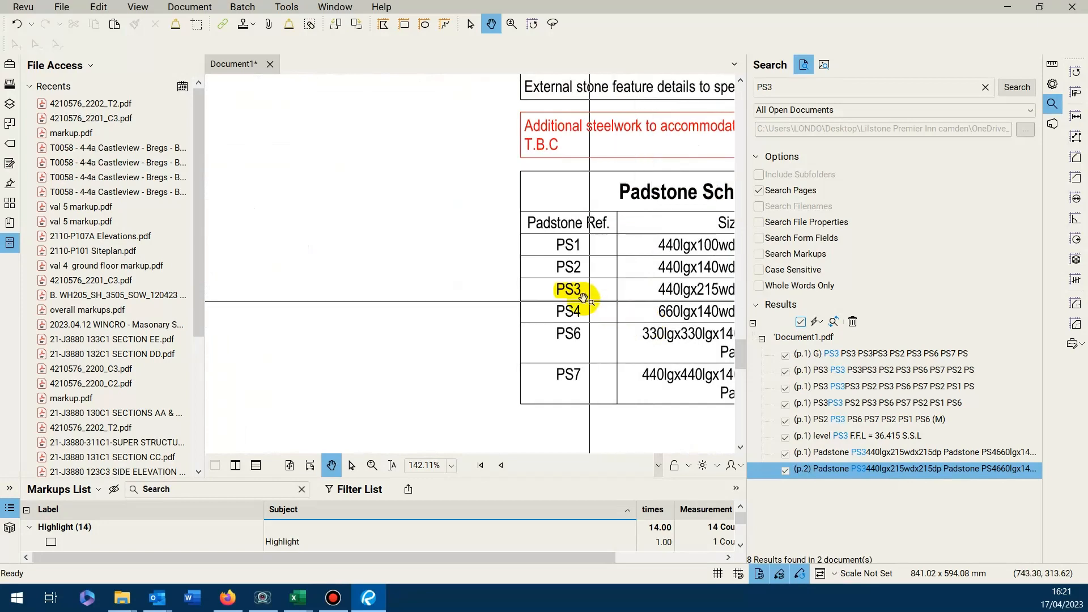
pyautogui.scroll(-4, 568, 289)
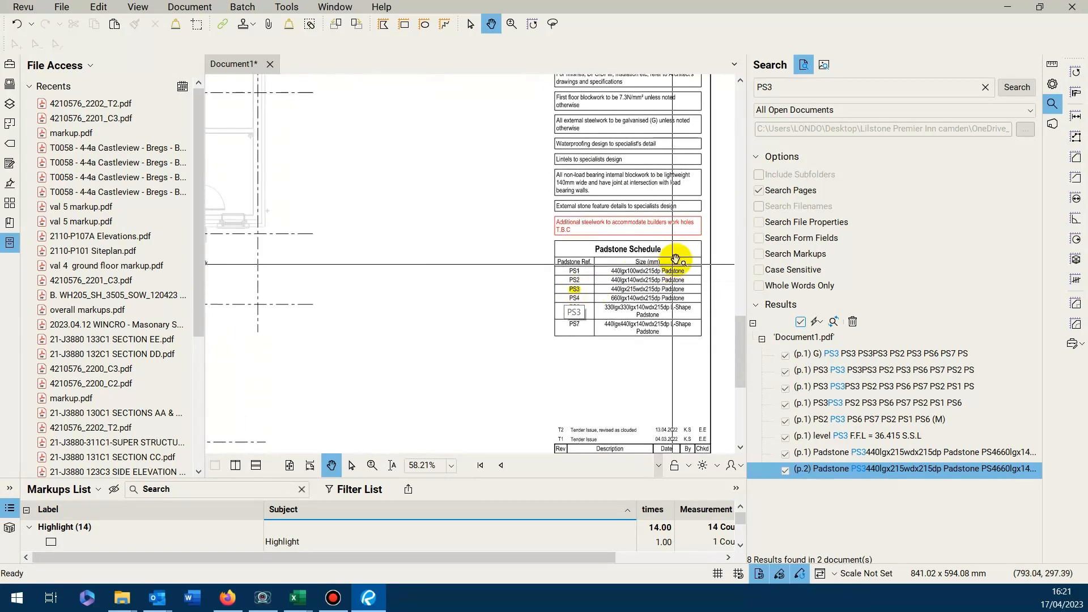
pyautogui.scroll(-5, 647, 284)
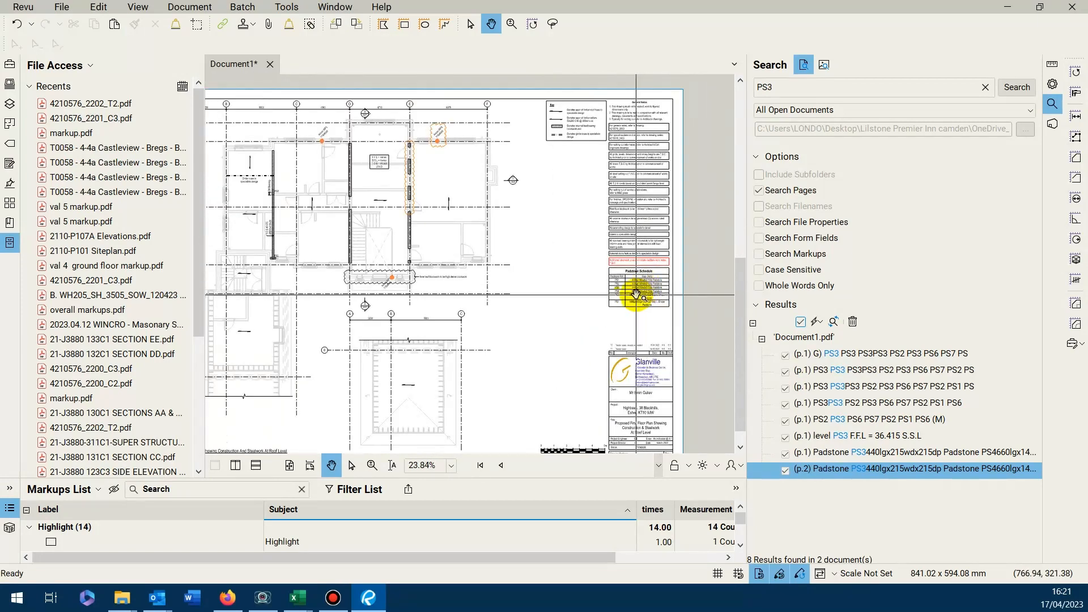
pyautogui.scroll(7, 501, 217)
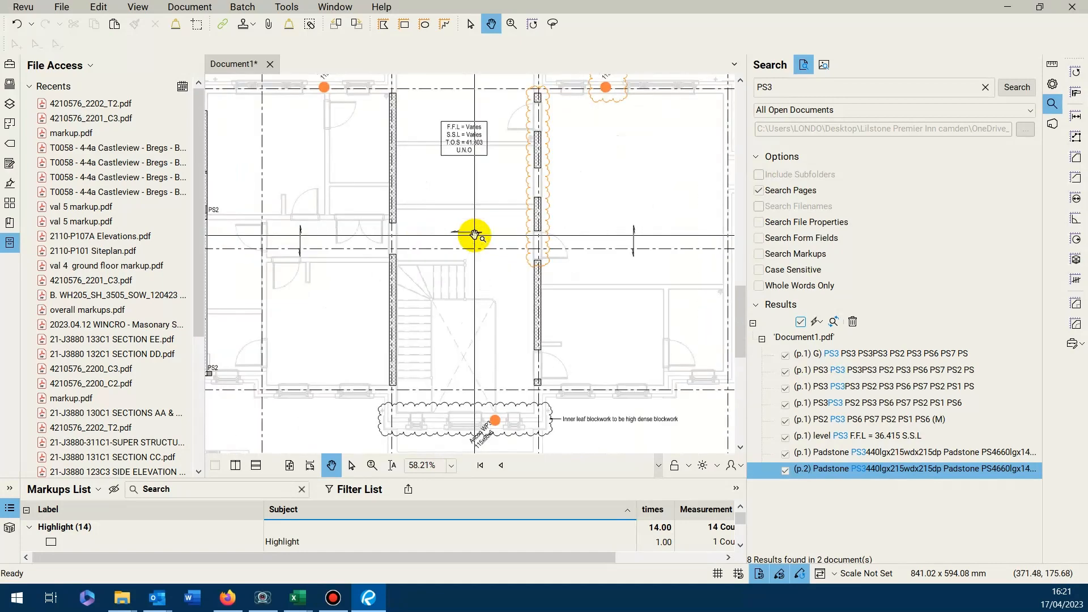
pyautogui.scroll(-5, 493, 284)
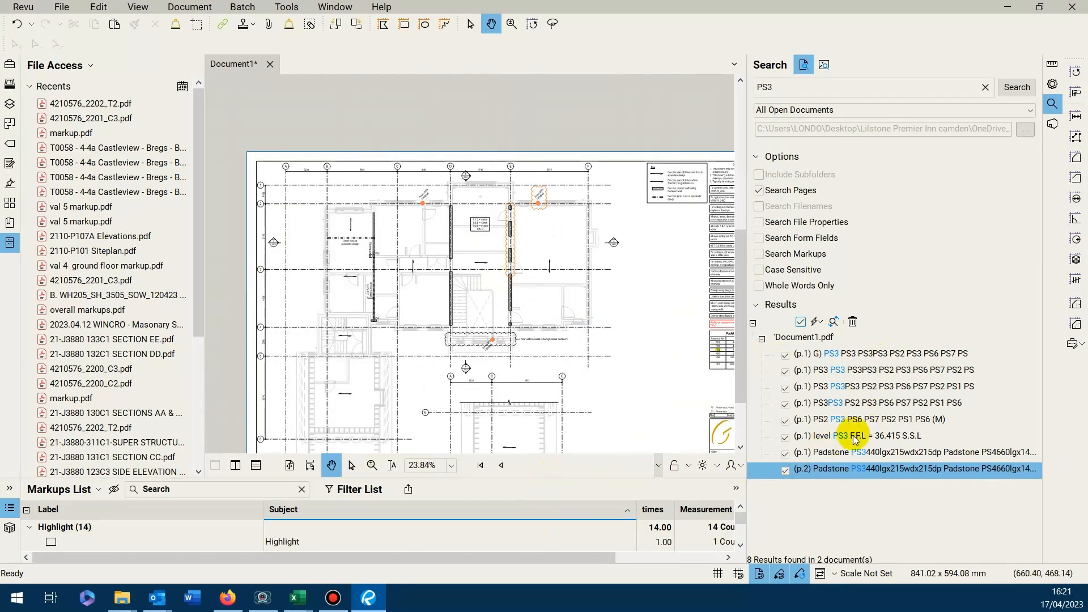
pyautogui.scroll(-4, 620, 377)
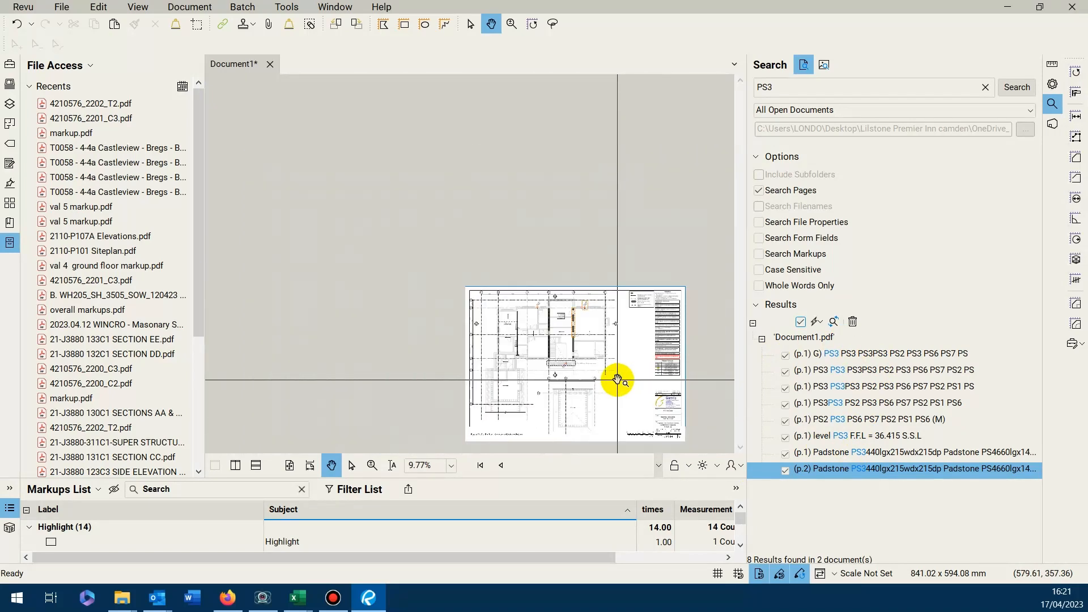
pyautogui.scroll(4, 535, 362)
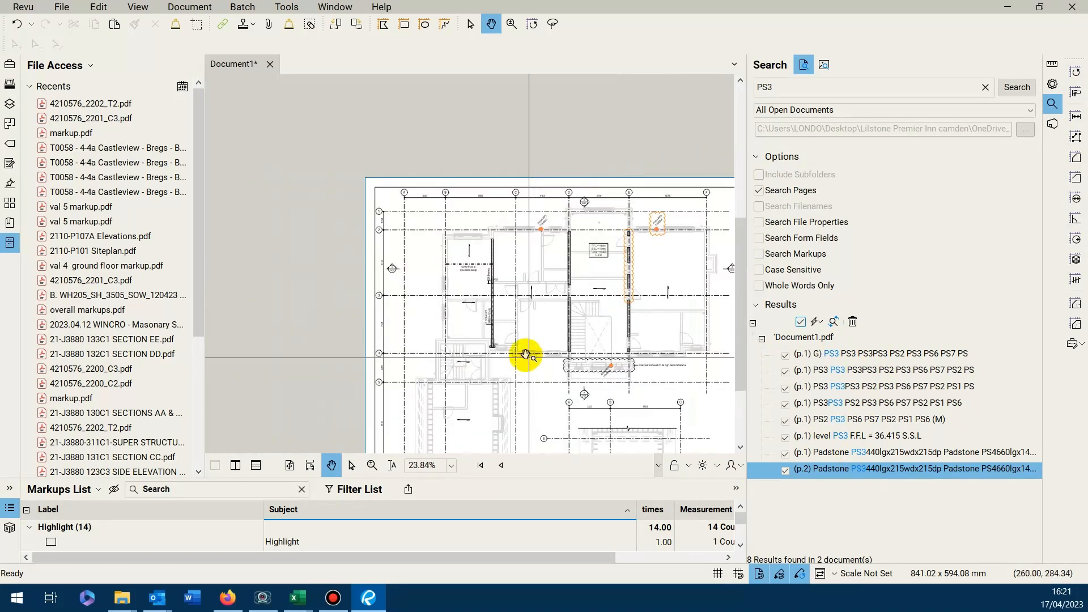
pyautogui.scroll(-2, 526, 354)
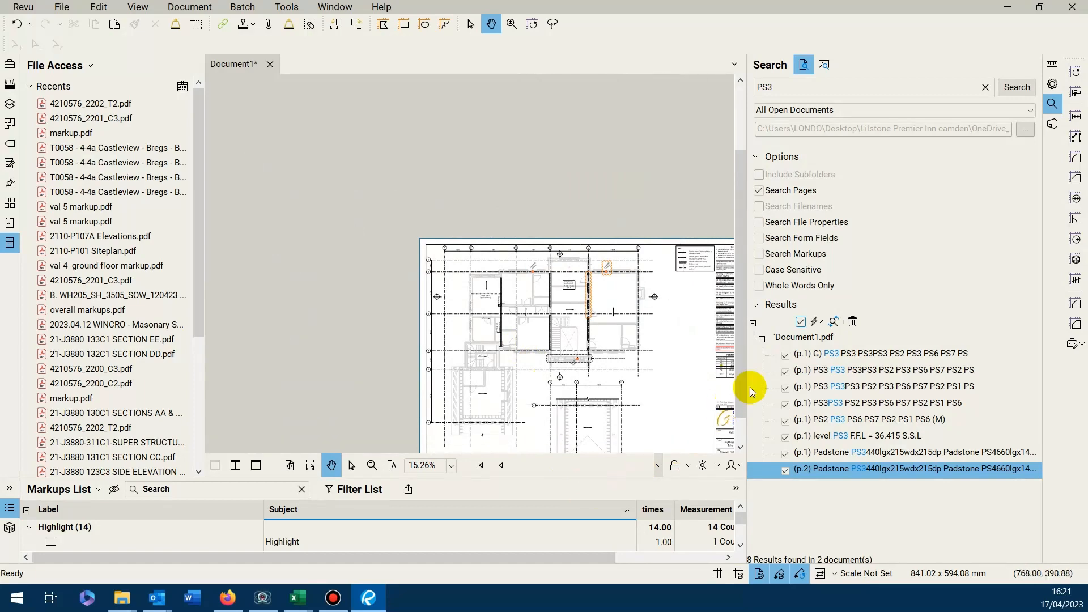
# Step: Make more room for the drawing, return to the first page, and examine the PS3 highlights across its floor plan and Padstone Schedule
pyautogui.moveTo(747, 386); pyautogui.dragTo(801, 377)
pyautogui.scroll(-2, 566, 308)
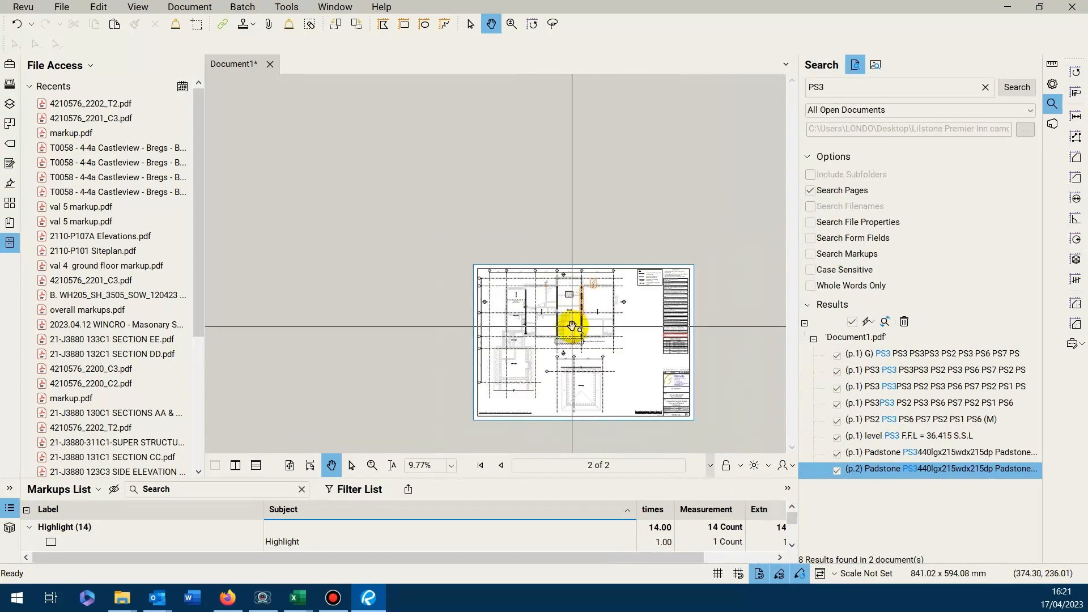
pyautogui.scroll(1, 524, 426)
pyautogui.click(501, 465)
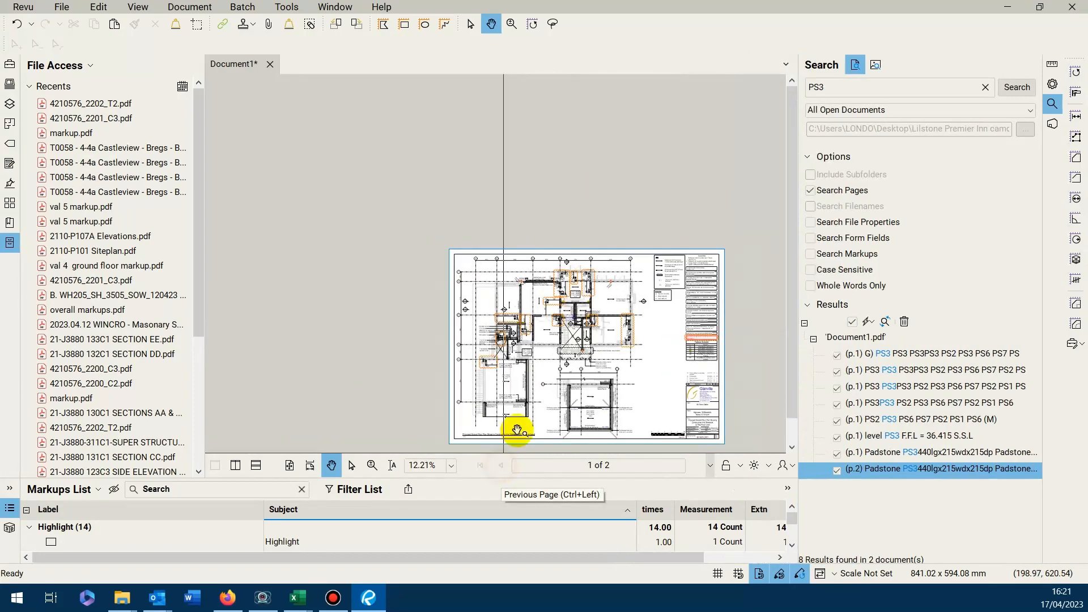
pyautogui.scroll(2, 516, 318)
pyautogui.scroll(3, 515, 317)
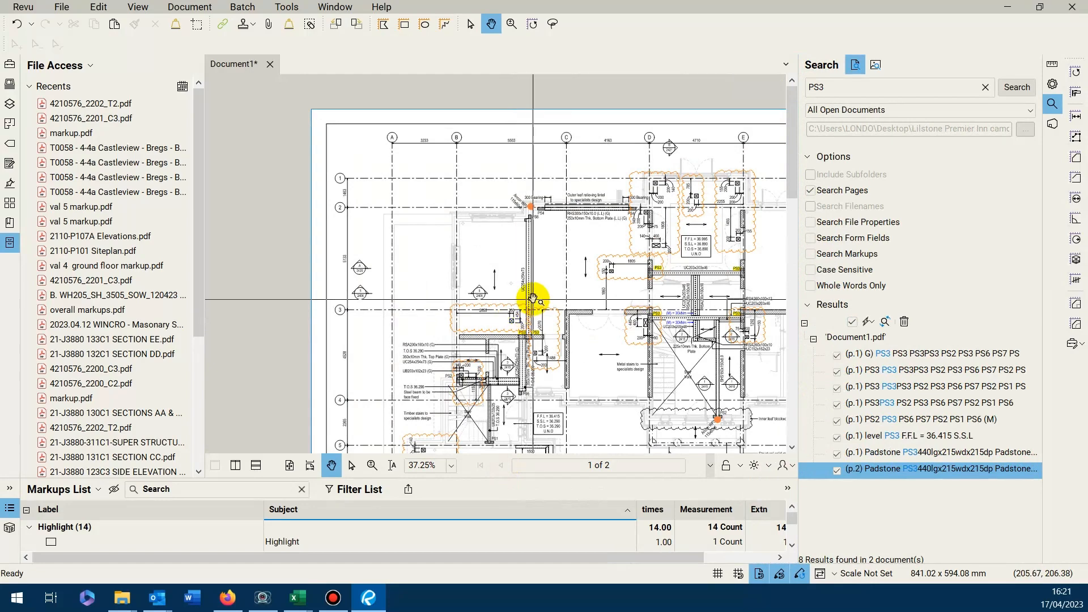
pyautogui.scroll(2, 491, 340)
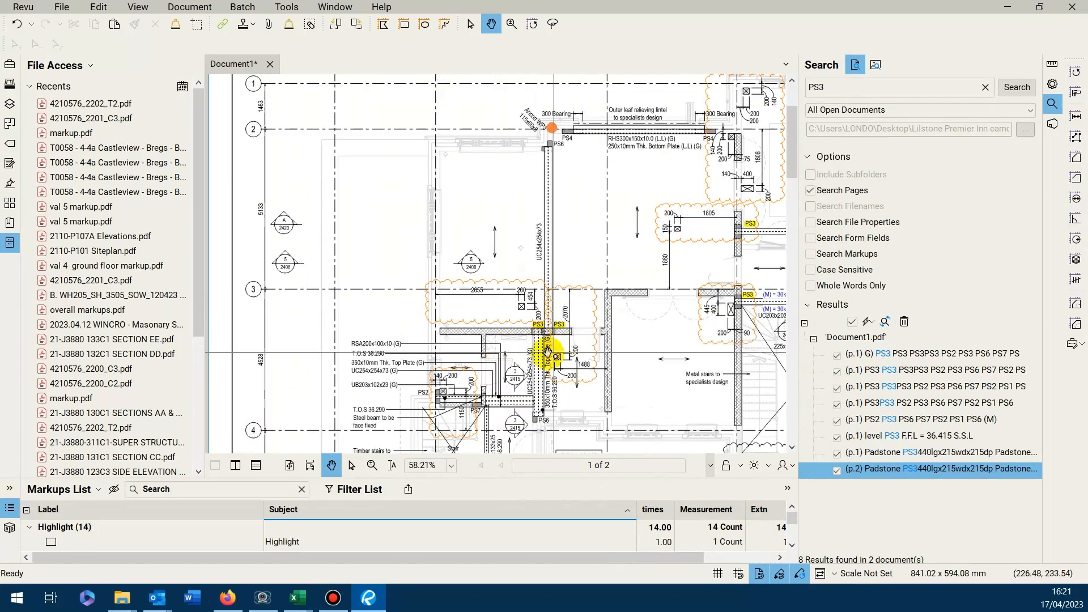
pyautogui.scroll(-2, 548, 352)
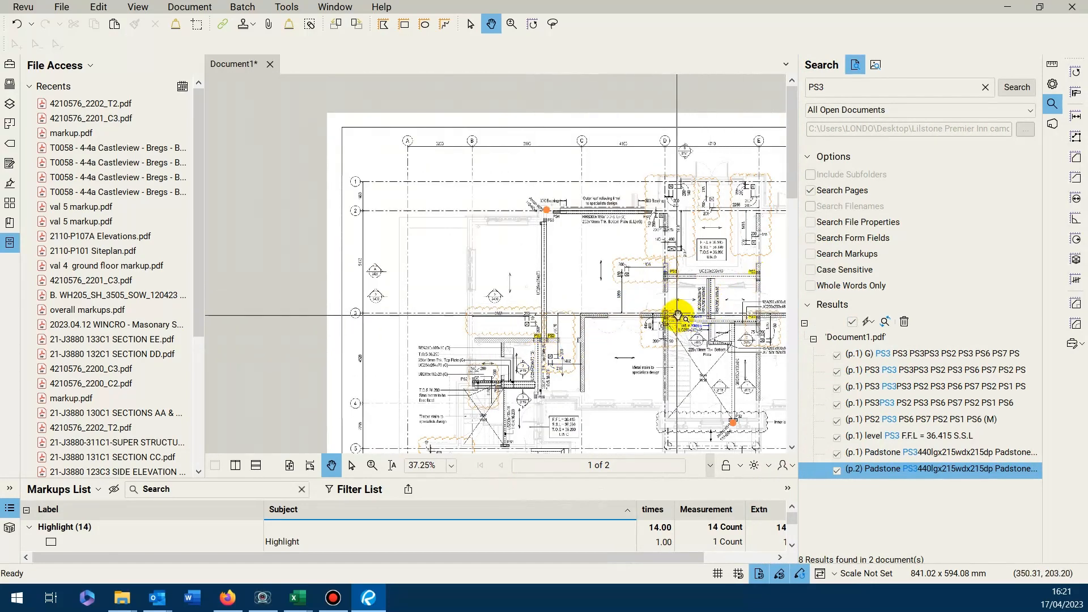
pyautogui.moveTo(644, 372)
pyautogui.mouseDown()
pyautogui.moveTo(401, 348)
pyautogui.moveTo(333, 352)
pyautogui.mouseUp()
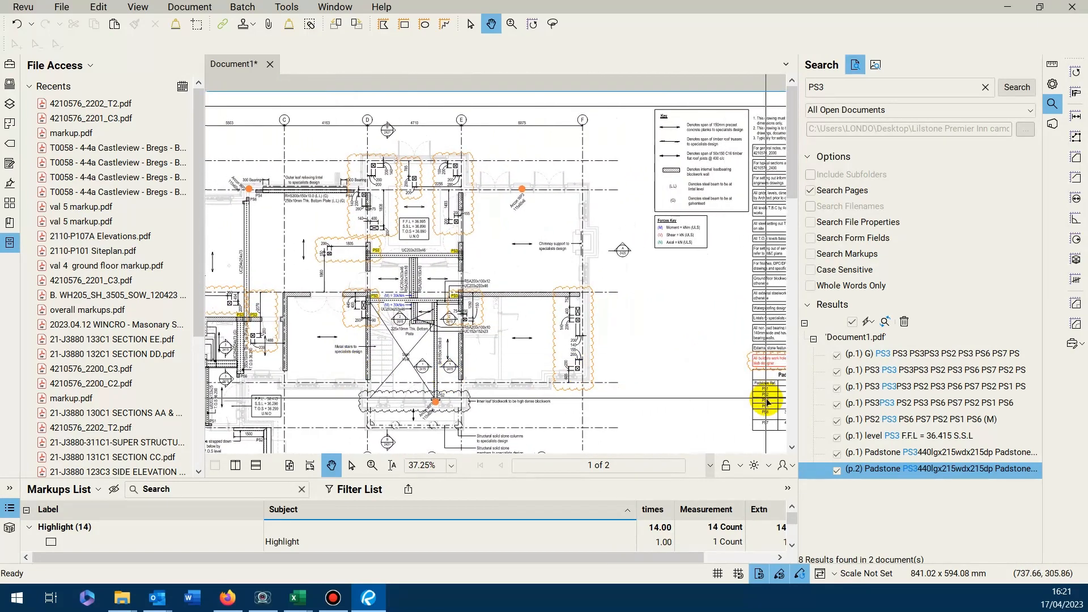
pyautogui.scroll(-1, 672, 351)
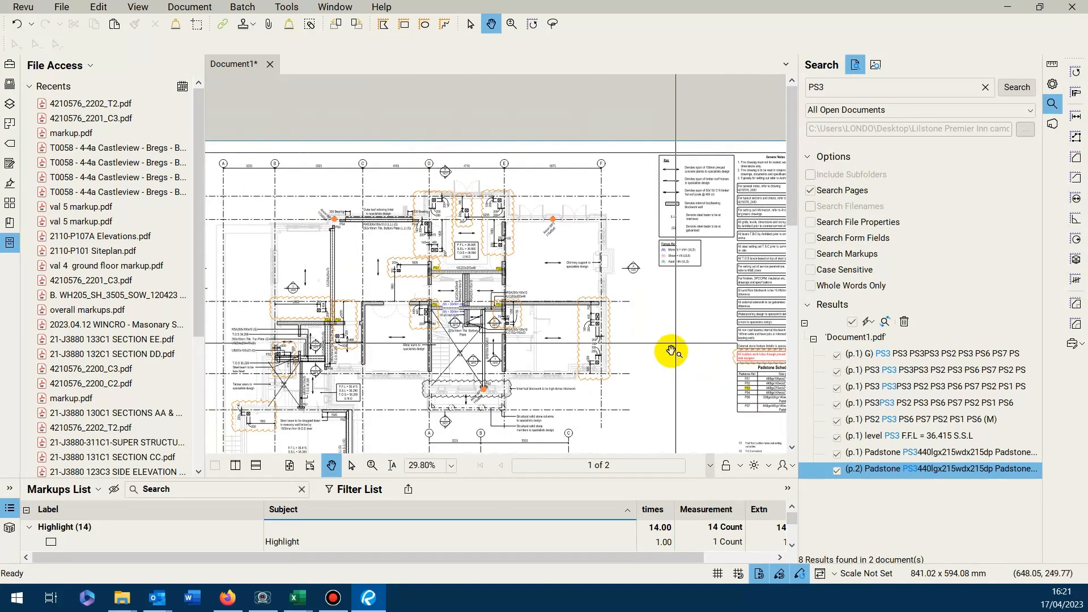
pyautogui.moveTo(666, 361)
pyautogui.mouseDown()
pyautogui.moveTo(687, 280)
pyautogui.moveTo(690, 199)
pyautogui.moveTo(689, 257)
pyautogui.mouseUp()
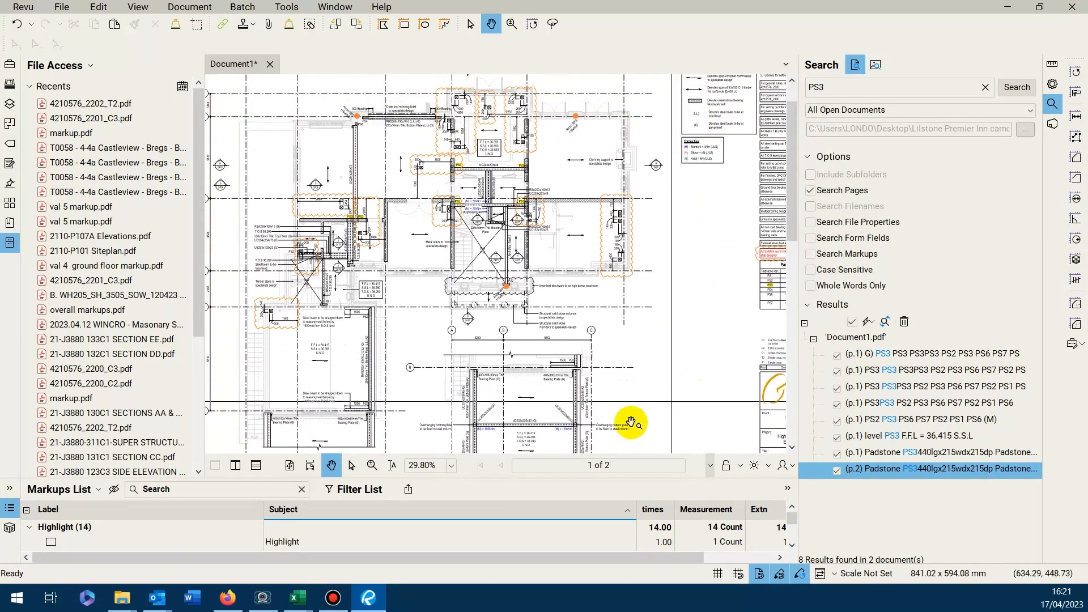
# Step: Widen the drawing area, go to the second page, and examine its floor plan and Padstone Schedule for PS3 highlights
pyautogui.moveTo(797, 390); pyautogui.dragTo(857, 386)
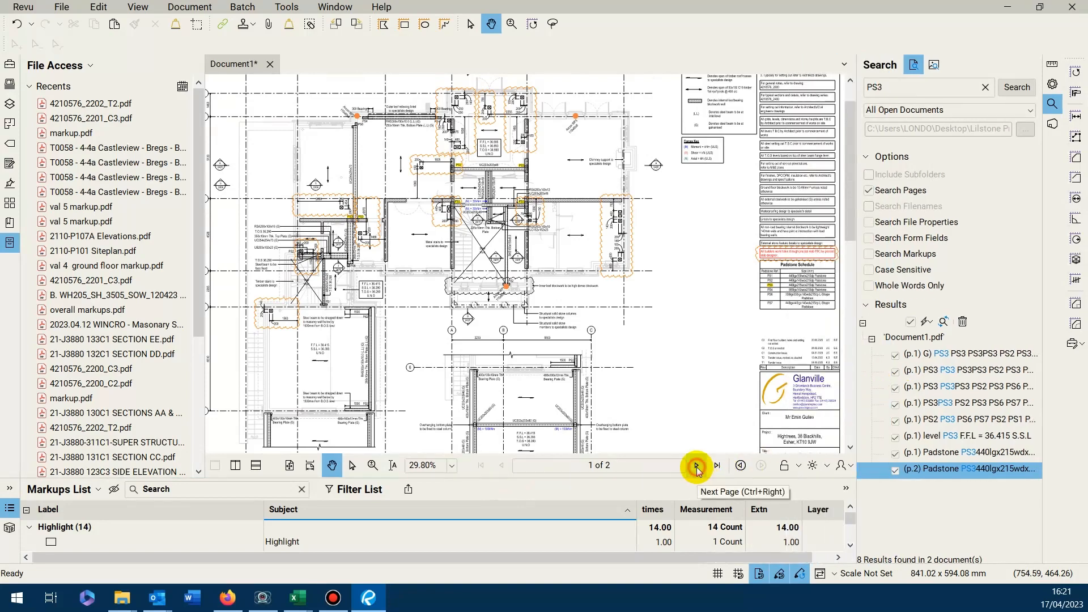
pyautogui.click(696, 467)
pyautogui.scroll(-4, 624, 286)
pyautogui.scroll(3, 506, 241)
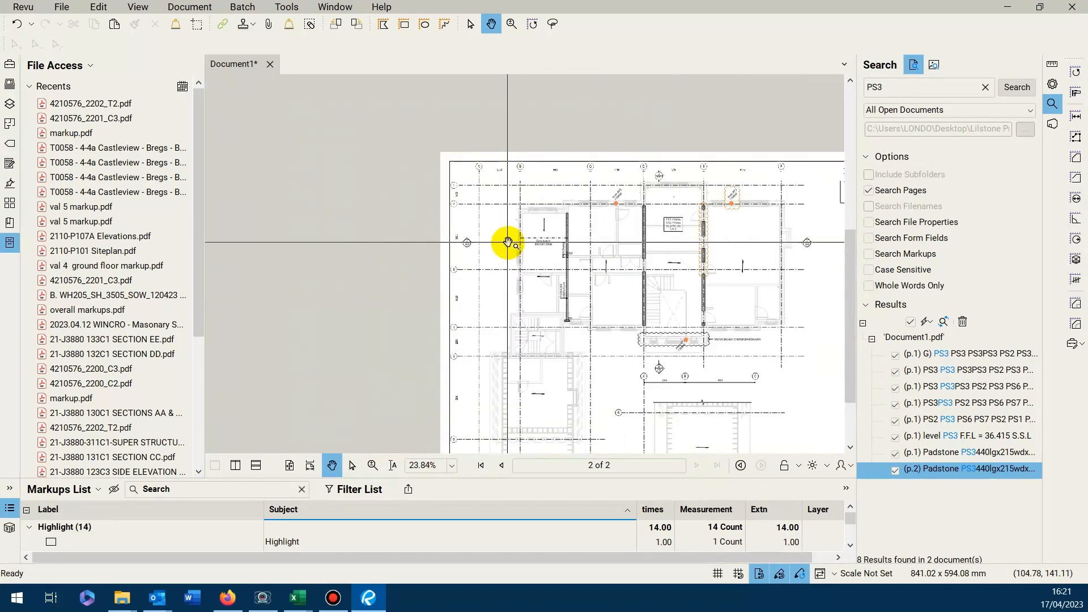
pyautogui.scroll(-2, 656, 280)
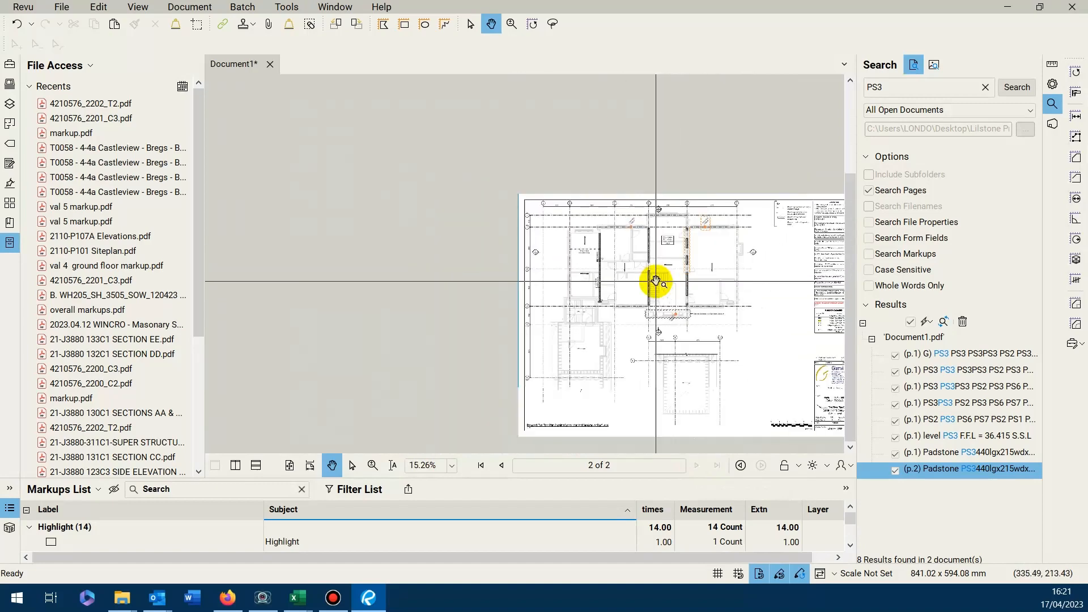
pyautogui.scroll(-1, 655, 281)
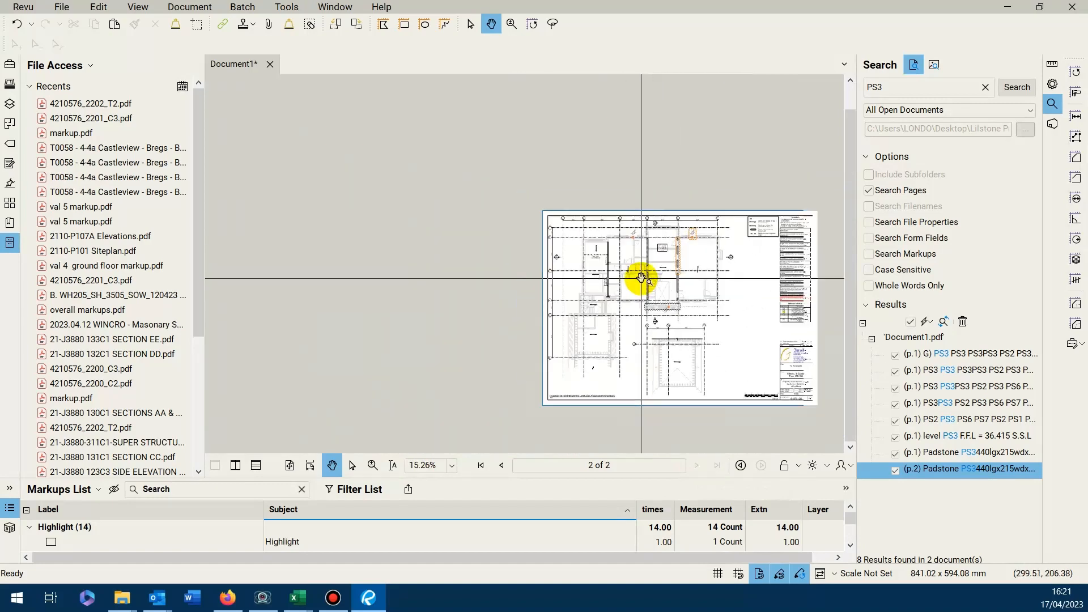
pyautogui.scroll(3, 780, 313)
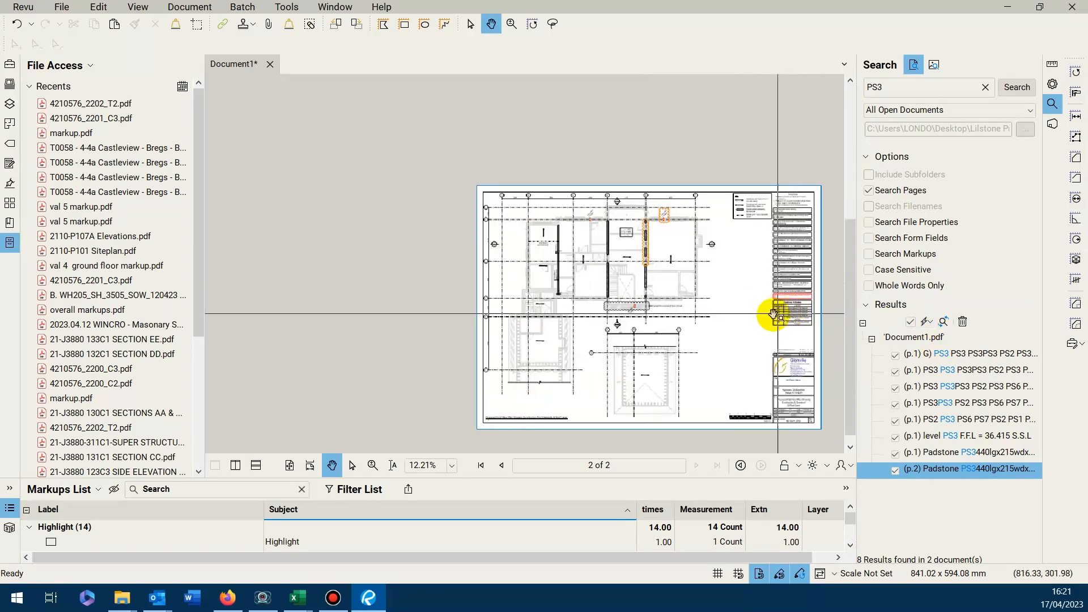
# Step: Apply the existing "hoist and bed padstone" count measurement to all the checked PS3 search results
pyautogui.click(929, 322)
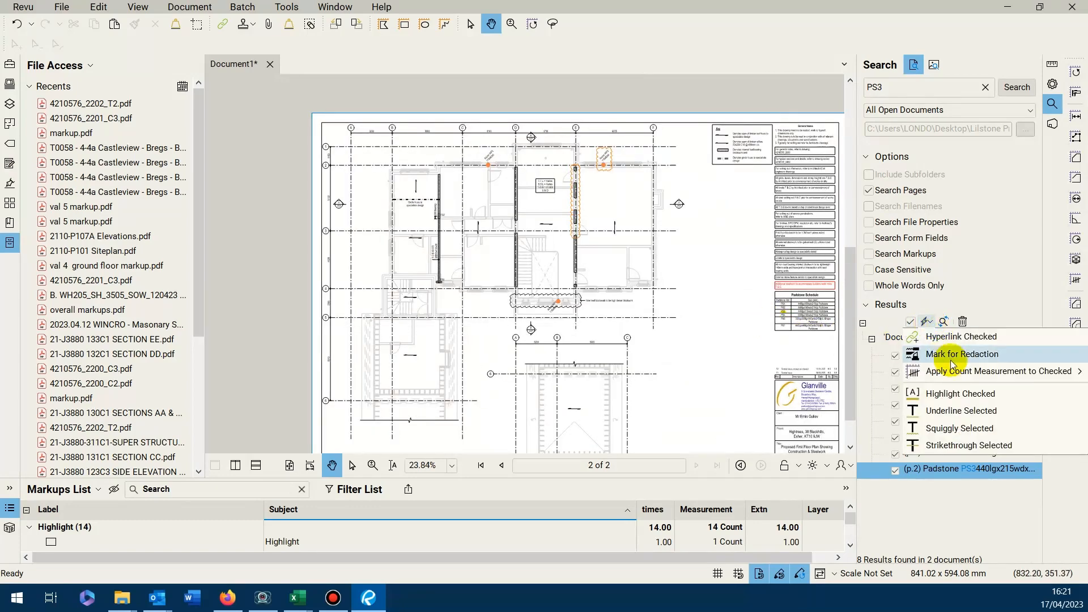
pyautogui.moveTo(956, 377)
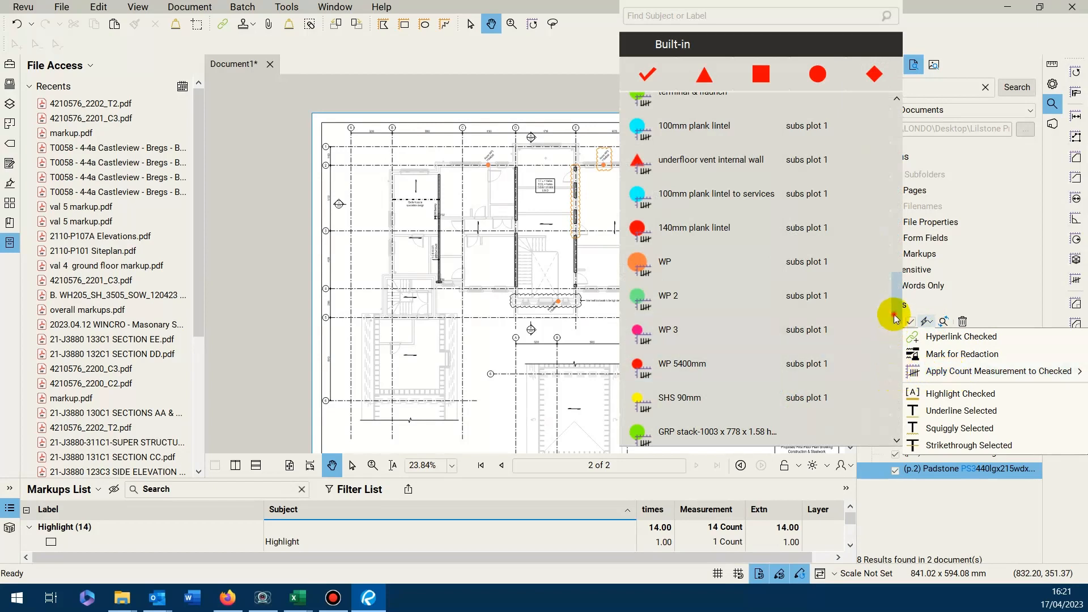
pyautogui.moveTo(895, 319); pyautogui.dragTo(885, 260)
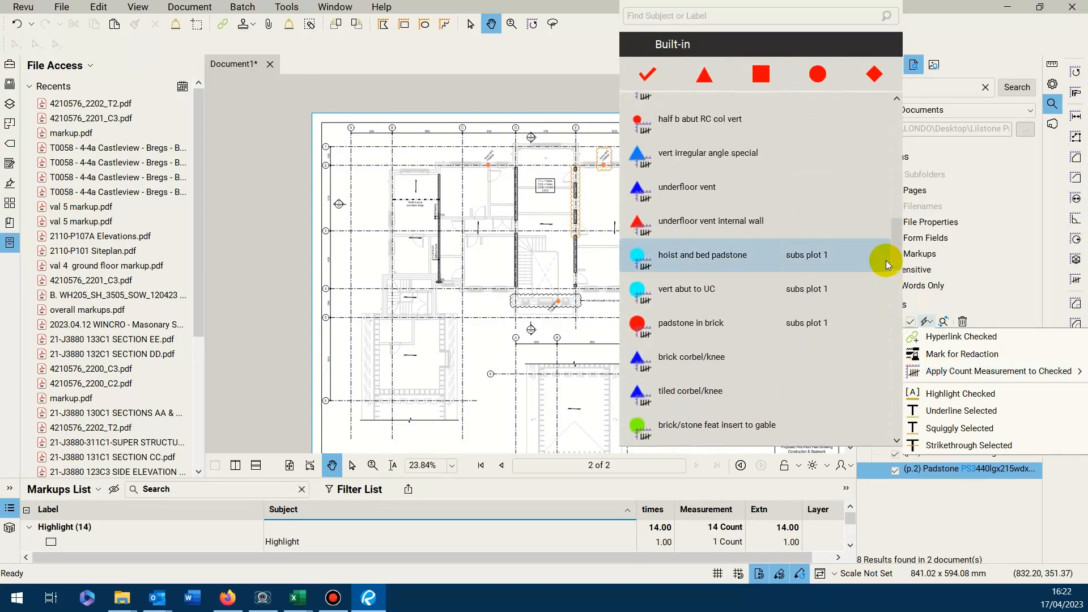
pyautogui.click(703, 255)
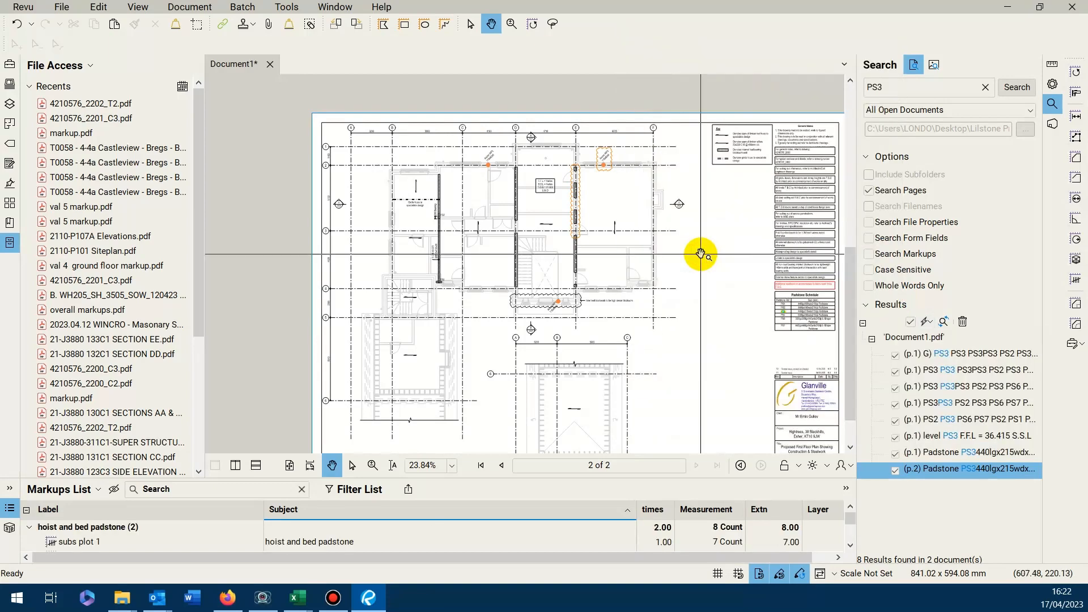
# Step: Enlarge the markups list and split the first page's "hoist and bed padstone" count into individual counts
pyautogui.moveTo(583, 478); pyautogui.dragTo(600, 257)
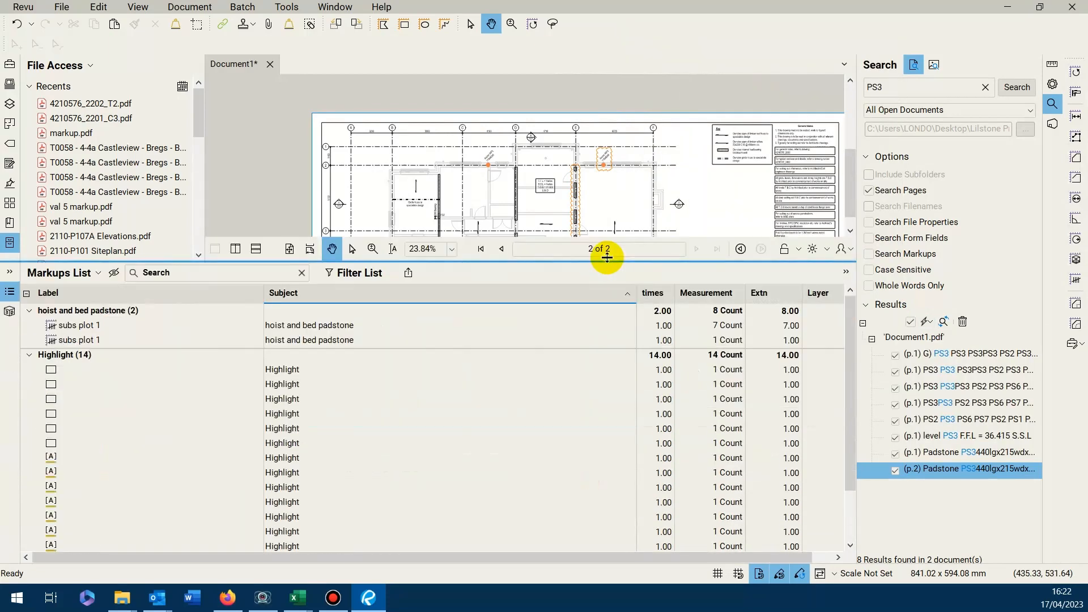
pyautogui.click(343, 321)
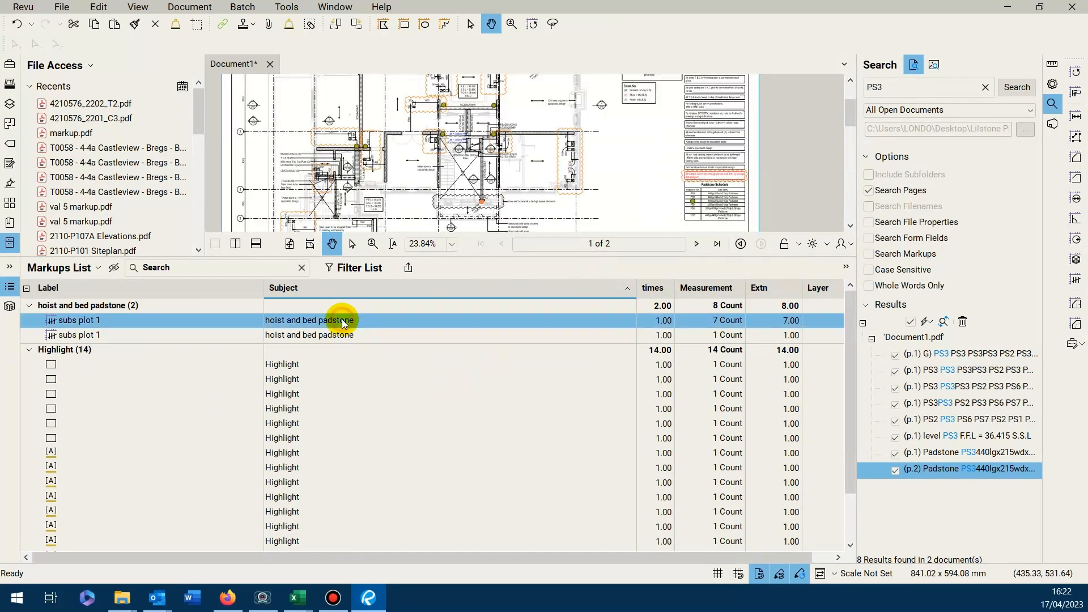
pyautogui.rightClick(343, 322)
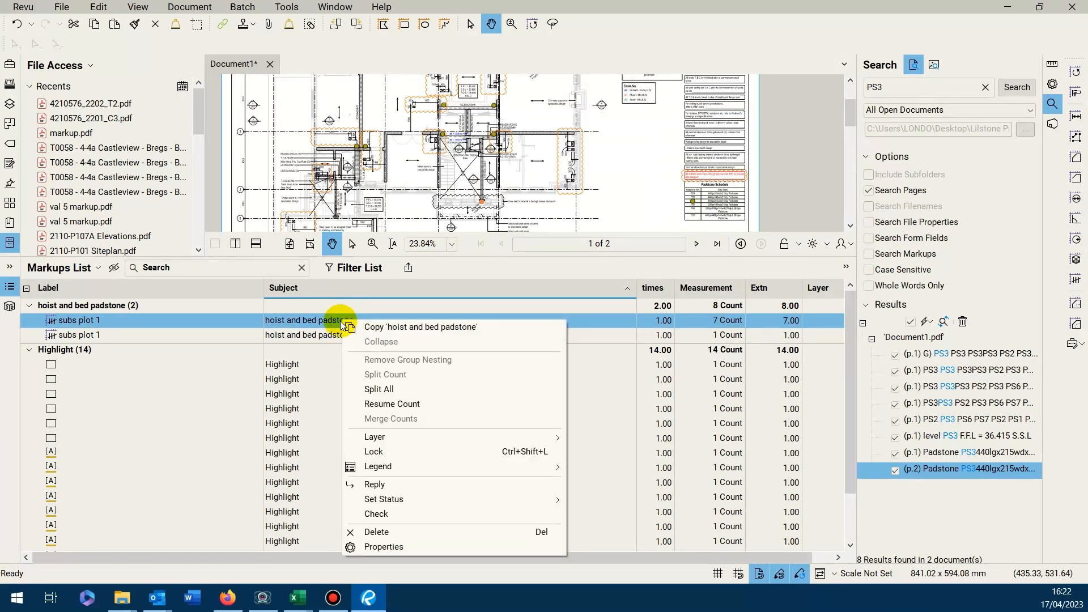
pyautogui.click(379, 390)
# Step: Delete the padstone count marker and the highlight on the PS3 reference in the first page's Padstone Schedule
pyautogui.moveTo(478, 260); pyautogui.dragTo(478, 363)
pyautogui.scroll(5, 609, 185)
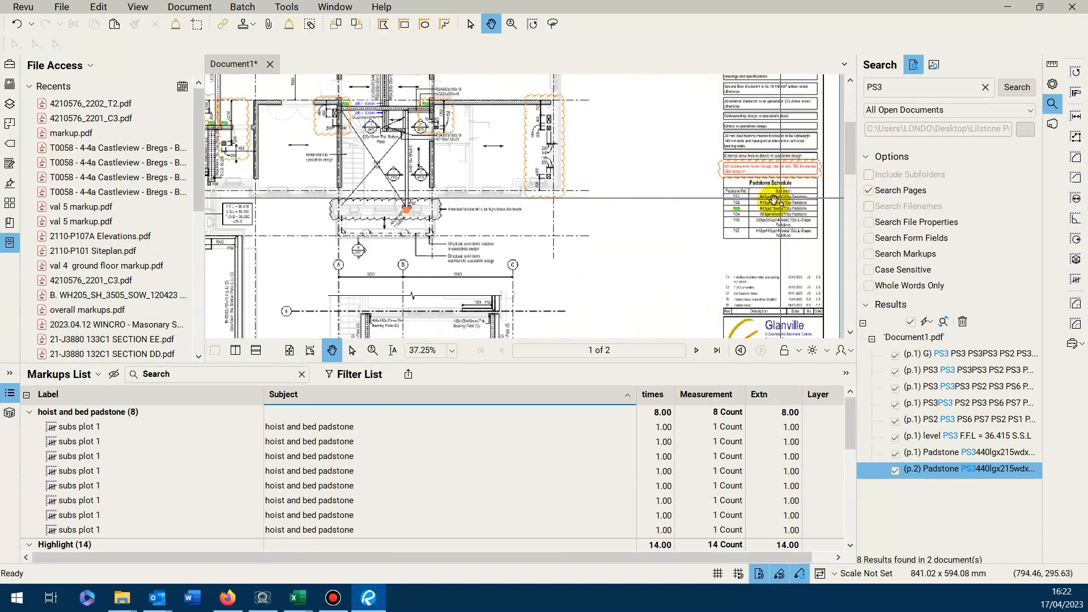
pyautogui.scroll(8, 774, 200)
pyautogui.click(717, 194)
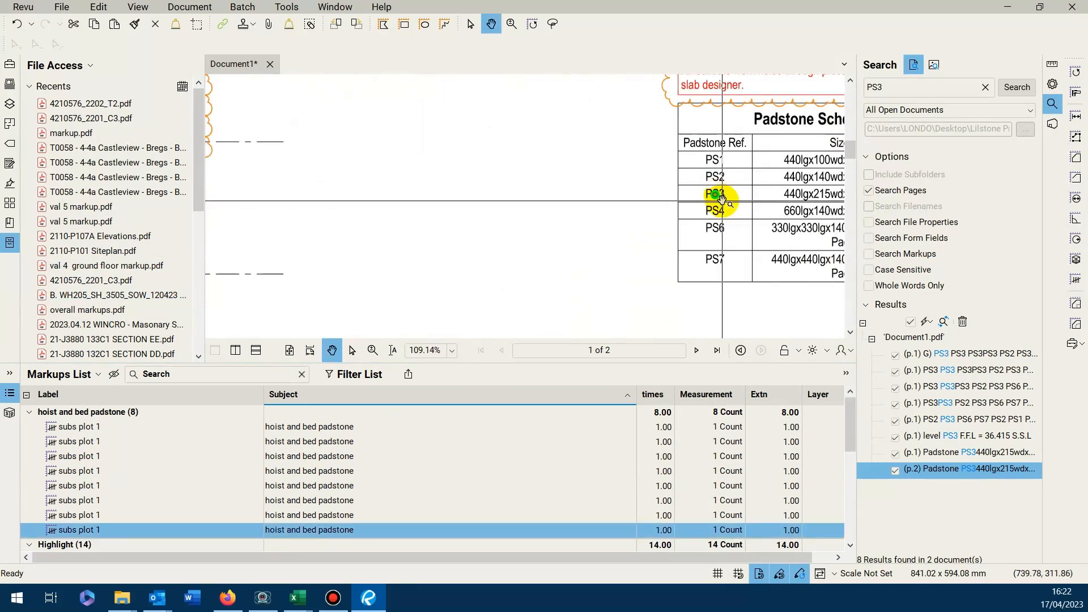
pyautogui.press('Delete')
pyautogui.scroll(-2, 717, 200)
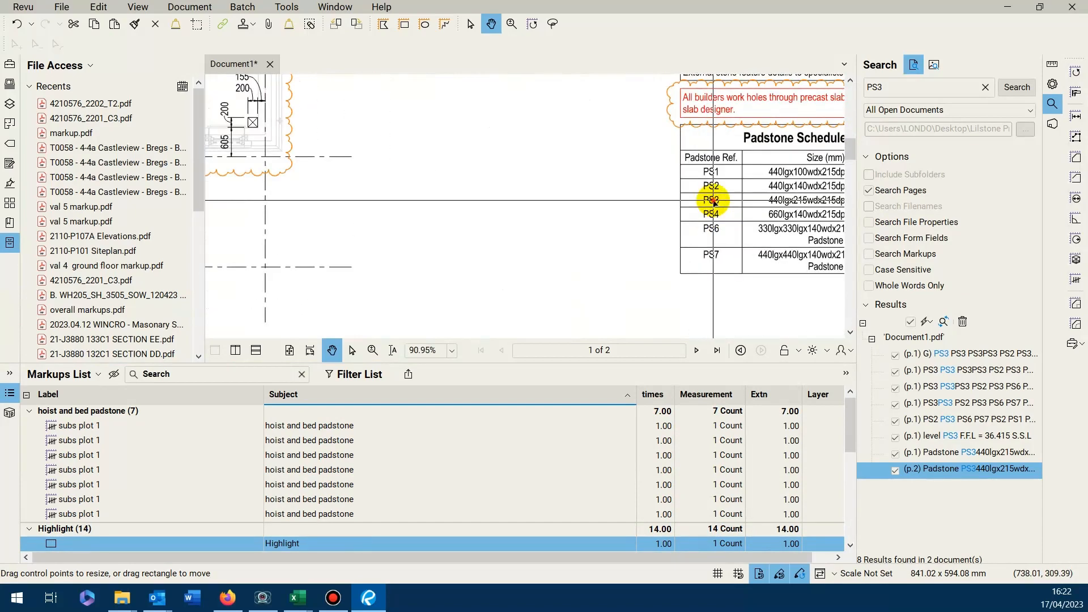
pyautogui.press('Delete')
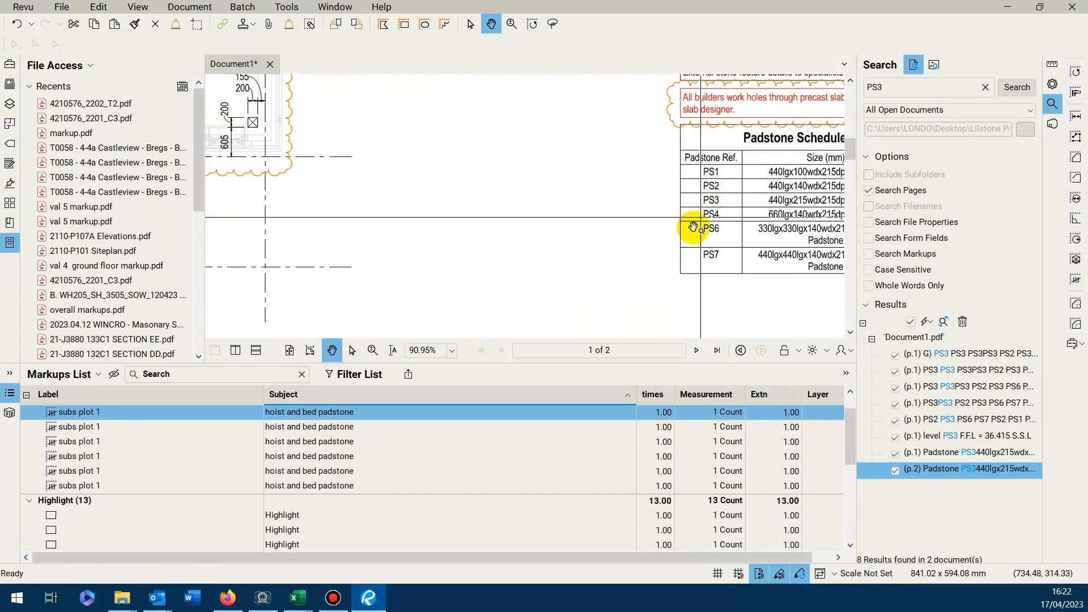
# Step: Delete the padstone count marker and the highlight on the PS3 reference in the second page's Padstone Schedule
pyautogui.click(696, 352)
pyautogui.click(712, 204)
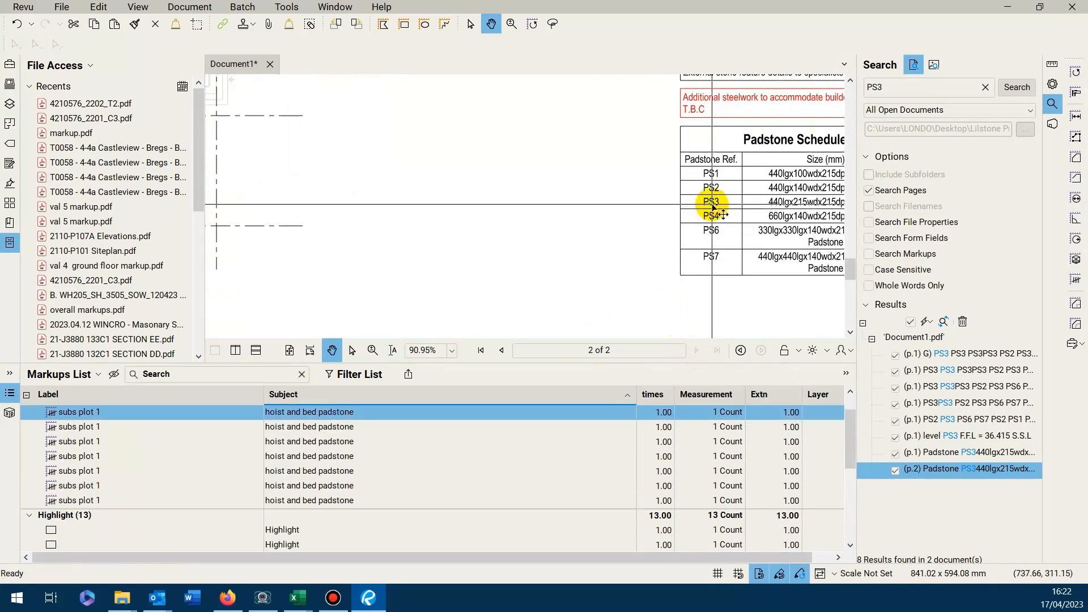
pyautogui.click(712, 204)
pyautogui.press('Delete')
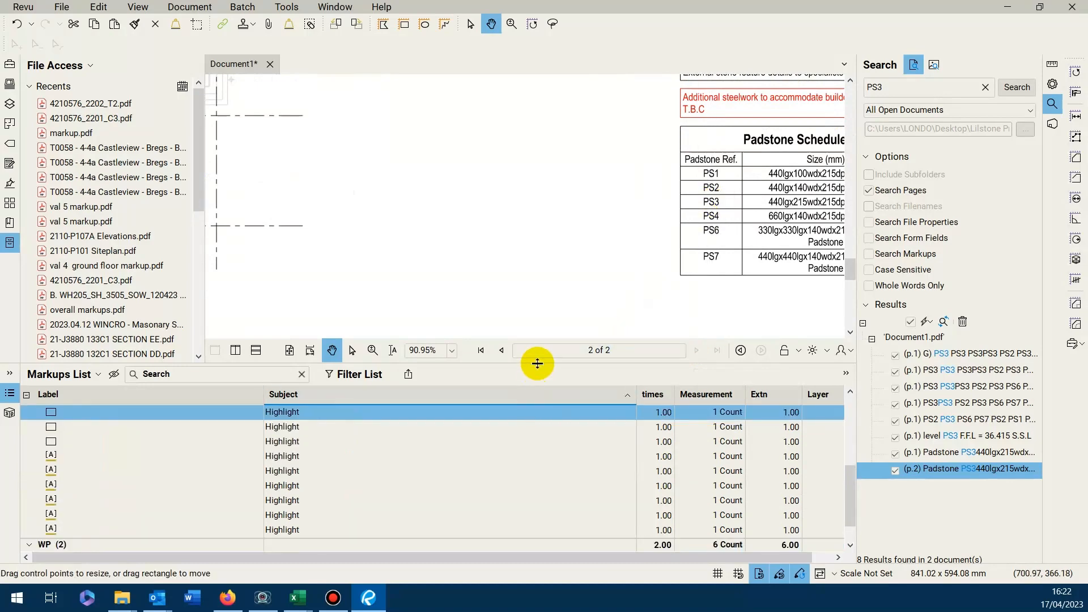
# Step: Merge all the individual "hoist and bed padstone" counts into one, and give the first page's floor plan more room
pyautogui.moveTo(537, 363); pyautogui.dragTo(547, 204)
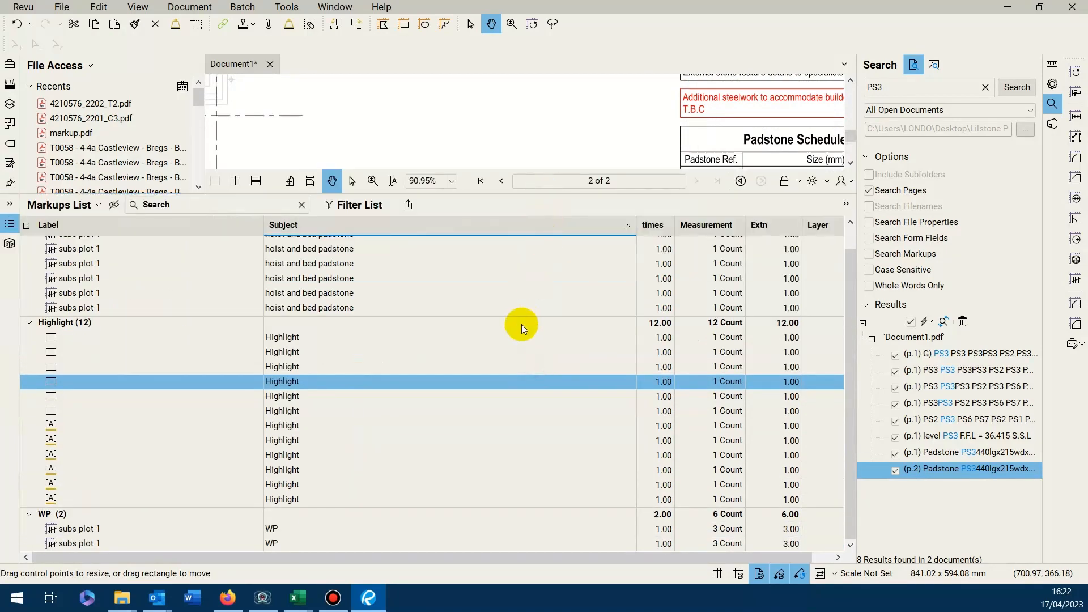
pyautogui.scroll(2, 495, 358)
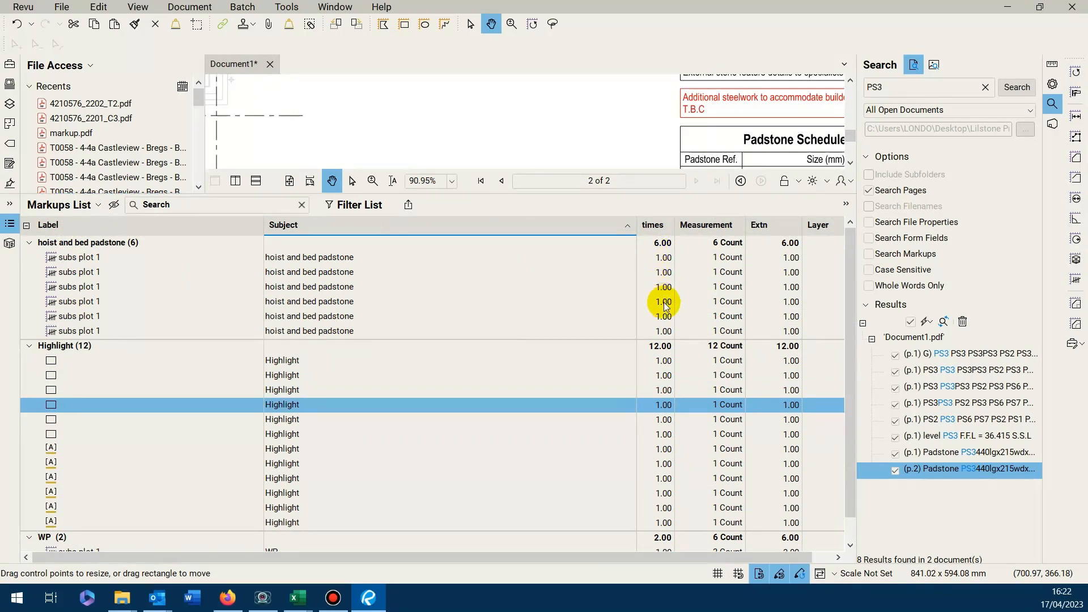
pyautogui.click(349, 257)
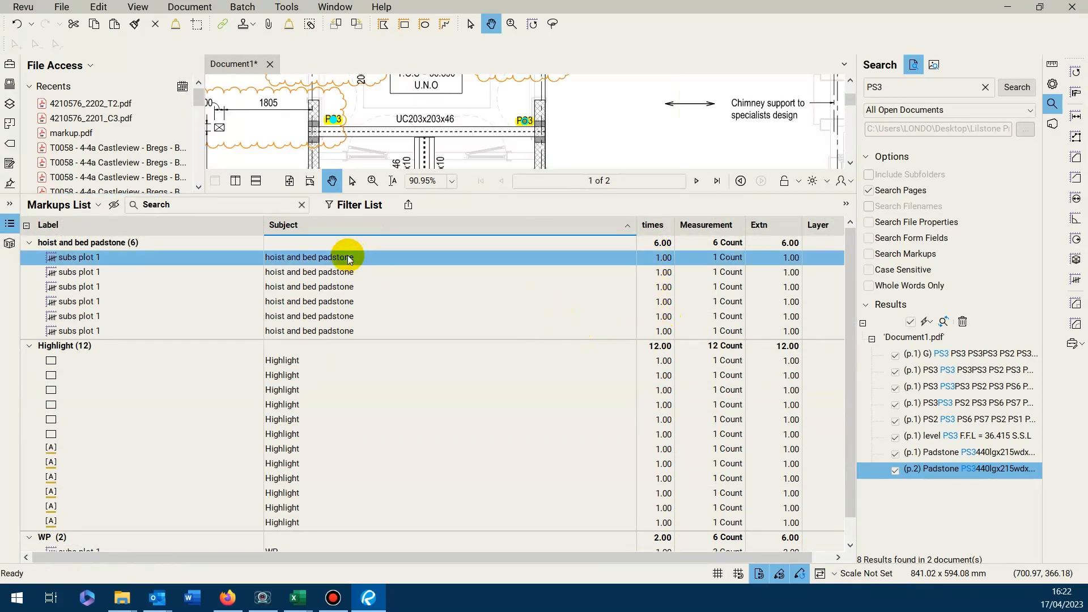
pyautogui.keyDown('shift'); pyautogui.click(348, 332); pyautogui.keyUp('shift')
pyautogui.rightClick(350, 335)
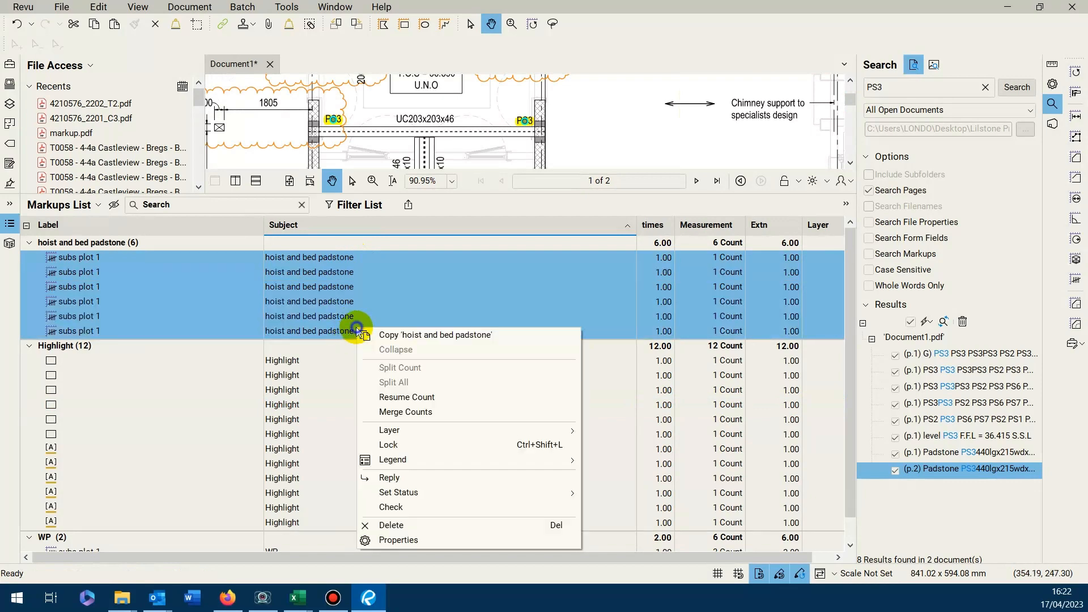
pyautogui.click(444, 409)
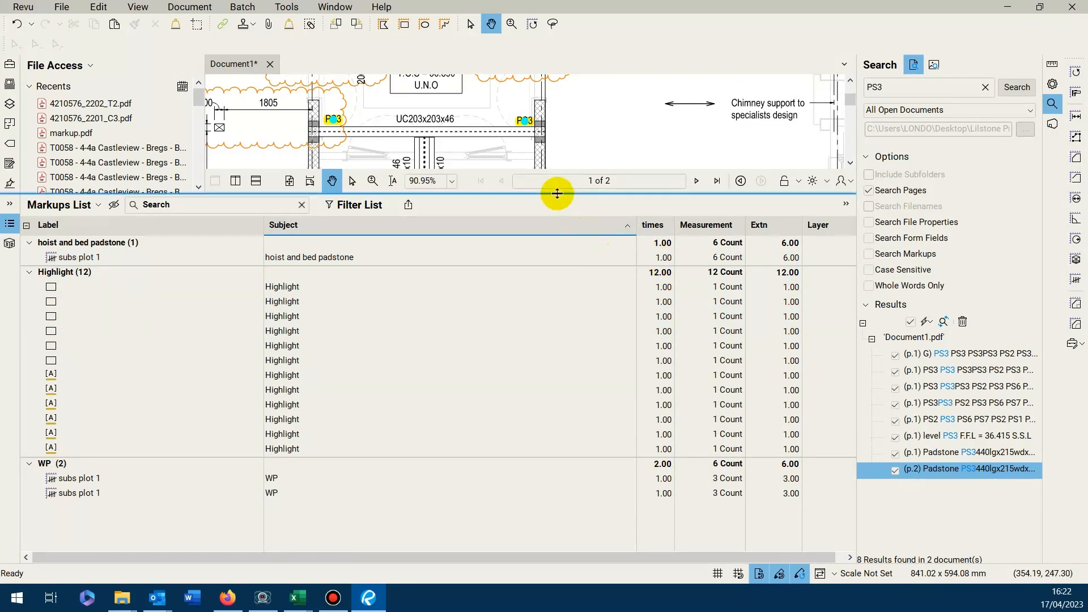
pyautogui.moveTo(552, 191); pyautogui.dragTo(547, 428)
pyautogui.scroll(-4, 561, 294)
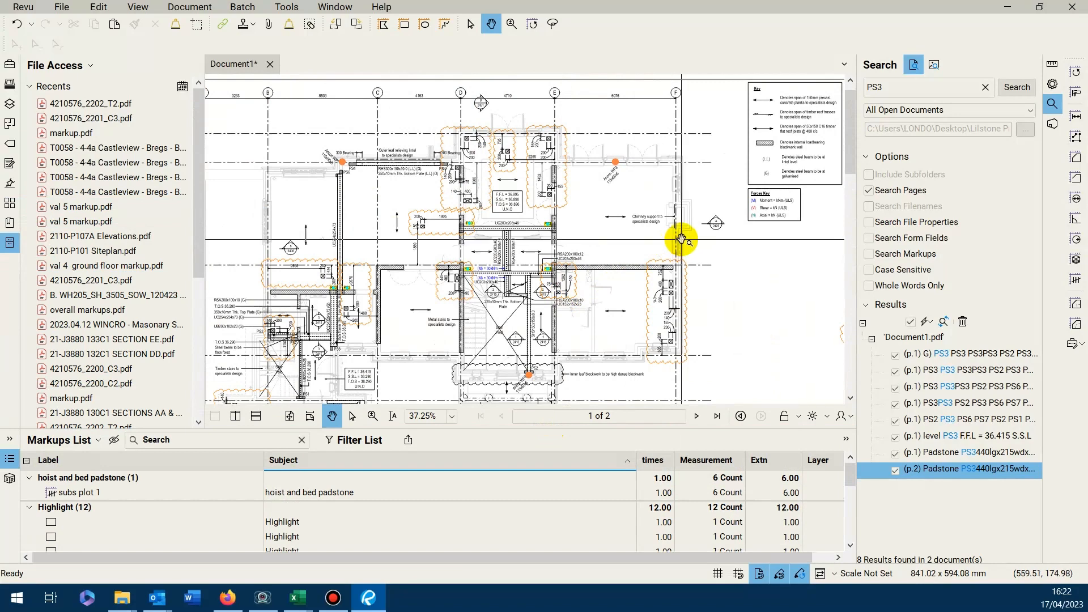
pyautogui.scroll(-1, 681, 239)
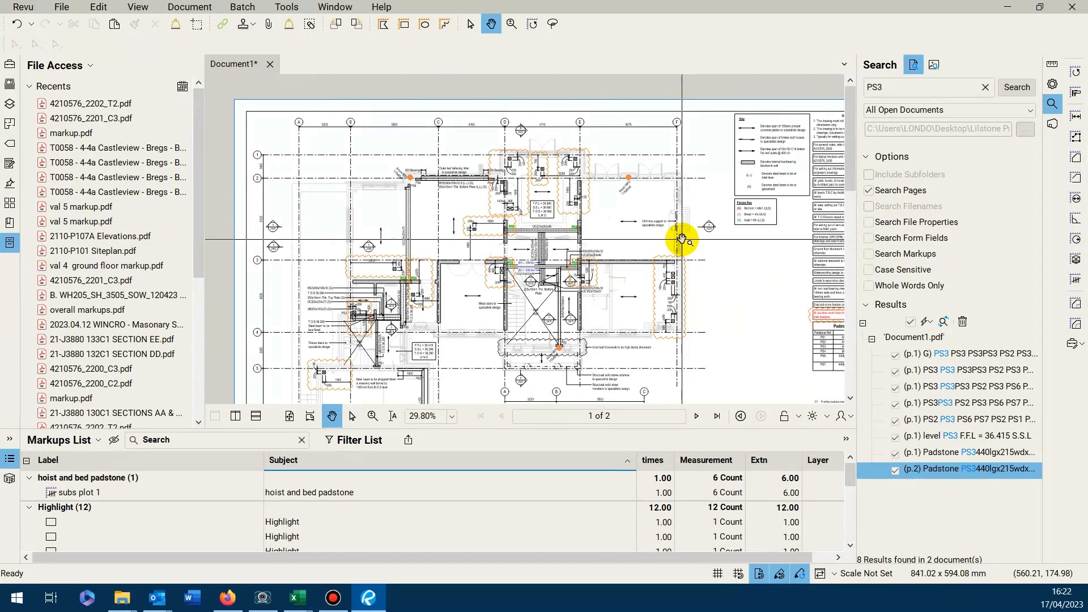